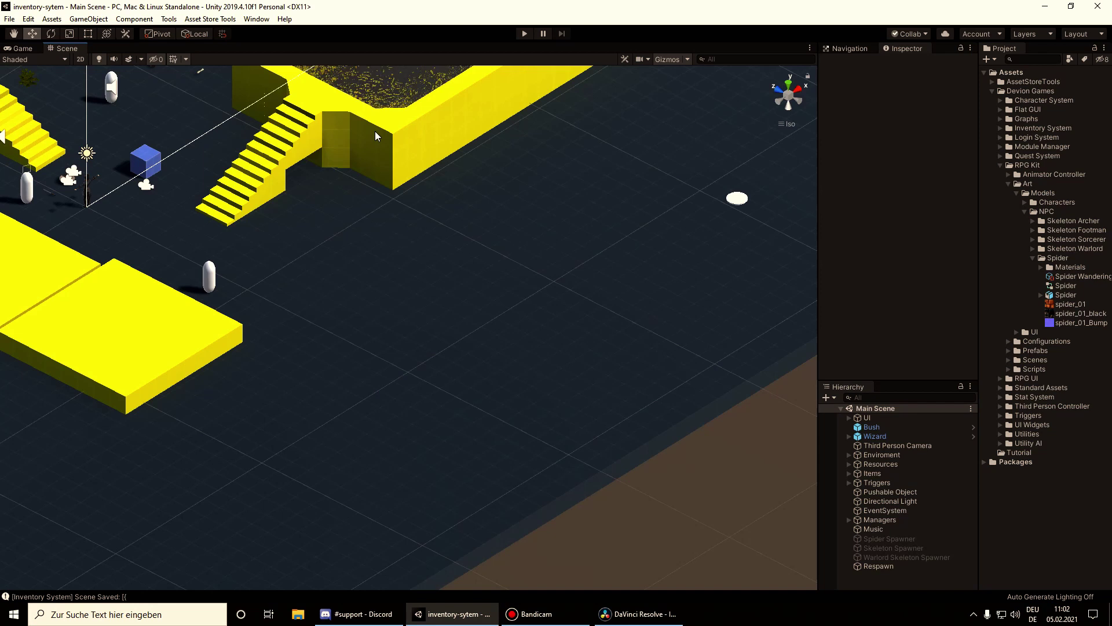
# Pan across the level, then launch the Devion Games Utility AI editor from the Tools menu.
pyautogui.moveTo(272, 193); pyautogui.dragTo(422, 318, button='middle')
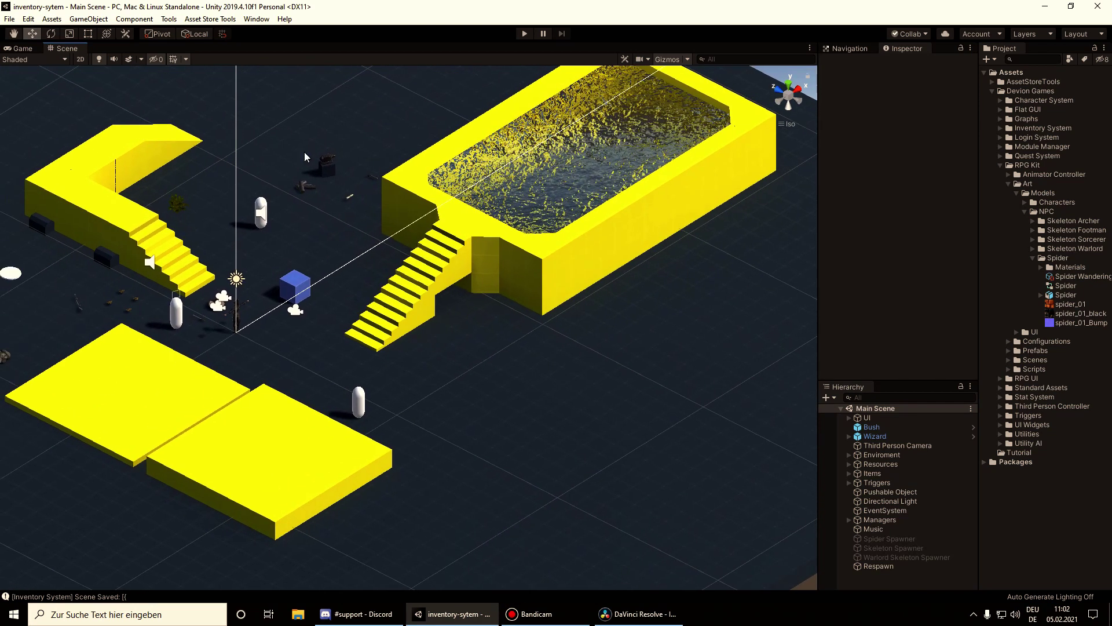
pyautogui.click(168, 19)
pyautogui.moveTo(179, 33)
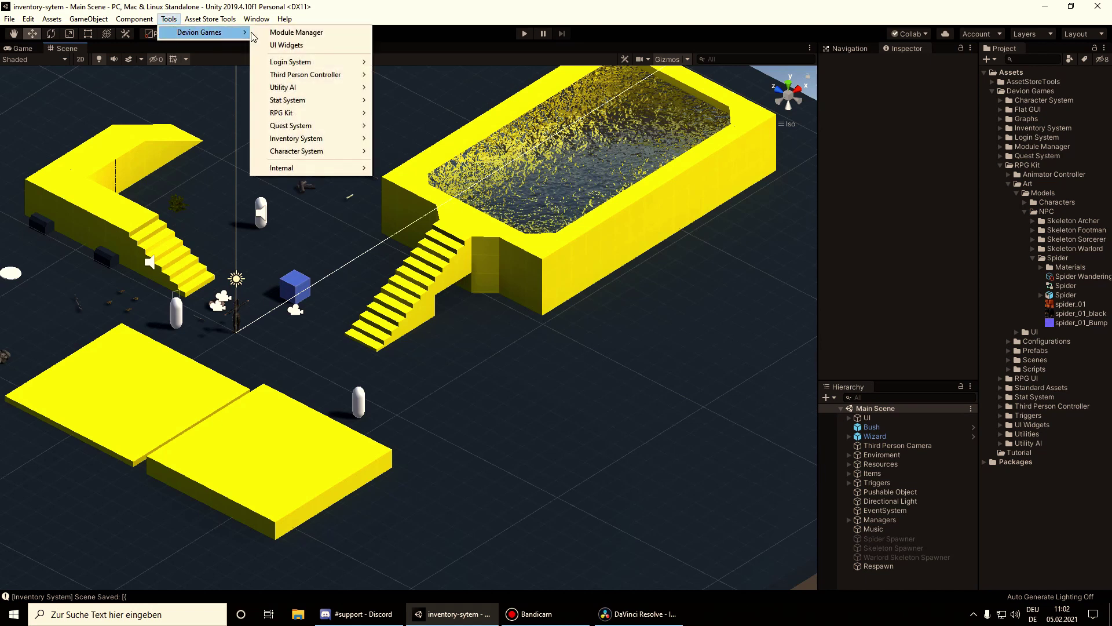
pyautogui.moveTo(312, 88)
pyautogui.click(395, 87)
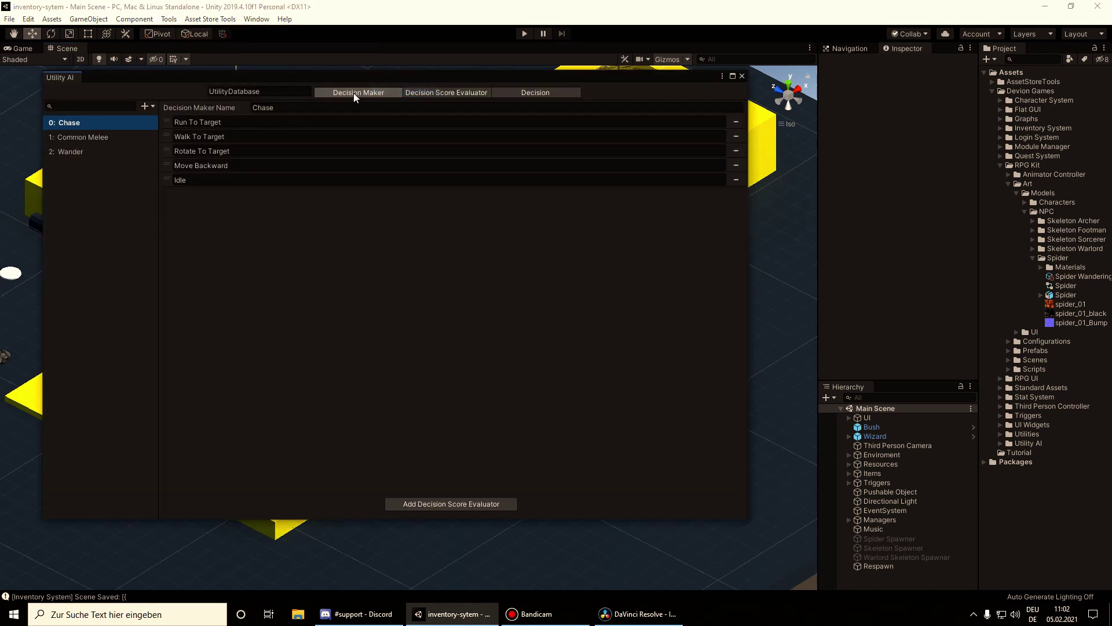
# Flip between the Decision Score Evaluator and Decision tabs to review Melee Attack's actions.
pyautogui.click(451, 92)
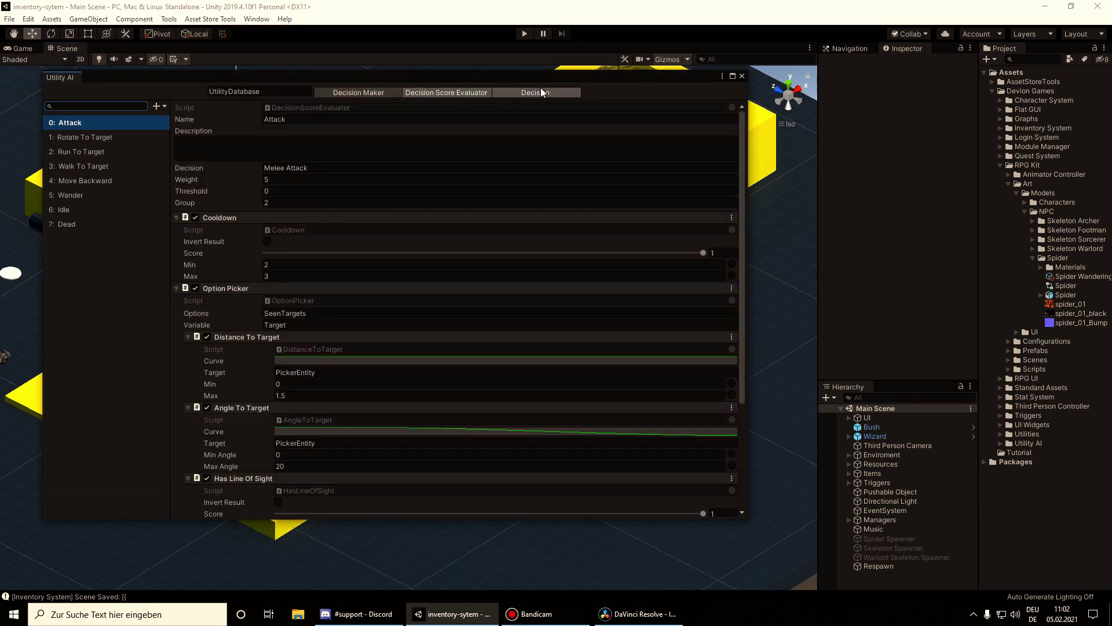
pyautogui.click(540, 90)
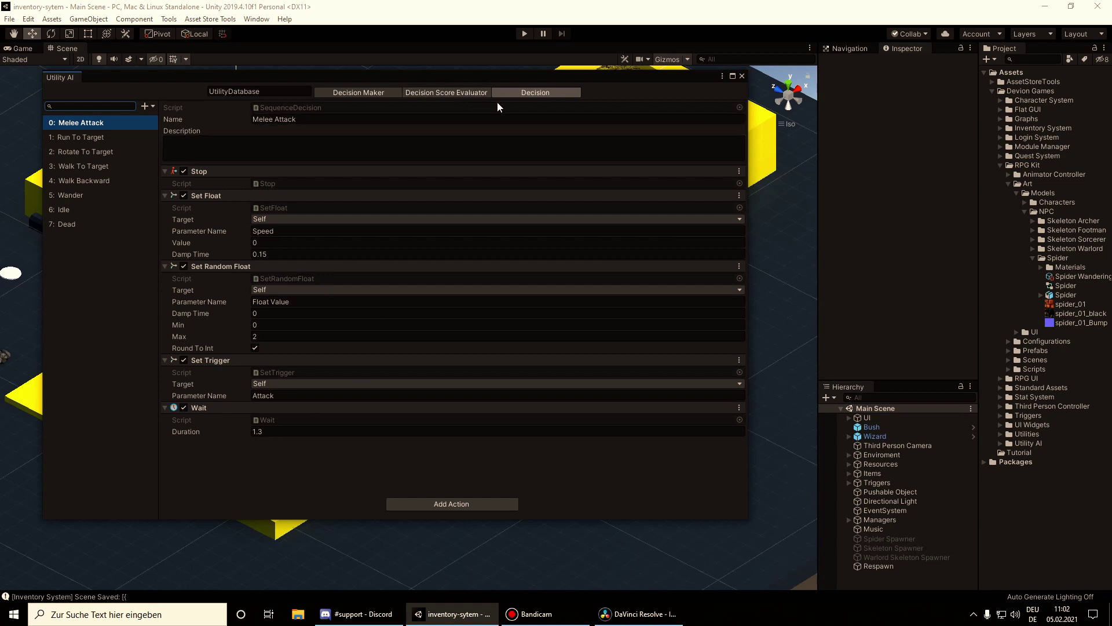
pyautogui.click(463, 94)
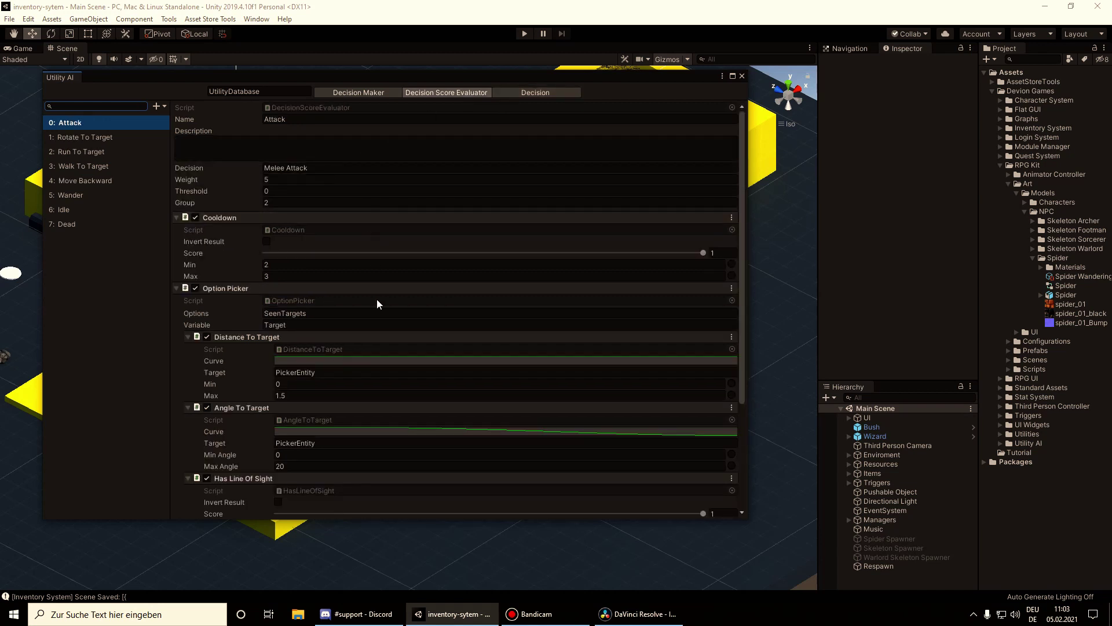
# Scroll the evaluator list and review the Idle, Wander, Move Backward and Run To Target evaluators.
pyautogui.scroll(-5, 376, 301)
pyautogui.scroll(5, 465, 310)
pyautogui.scroll(1, 467, 311)
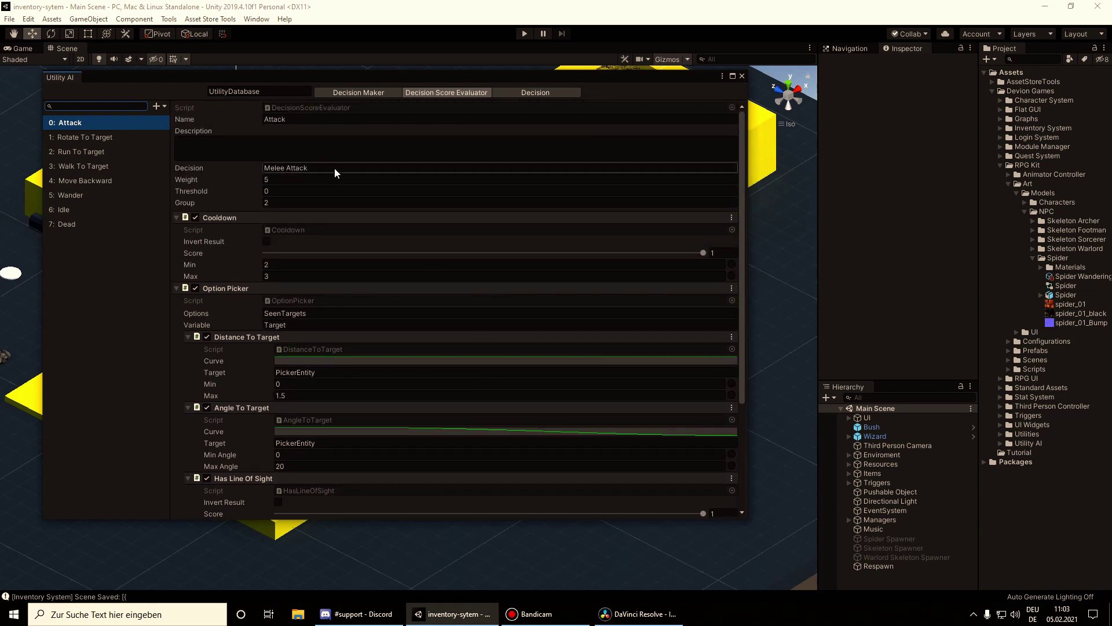
pyautogui.scroll(-1, 325, 223)
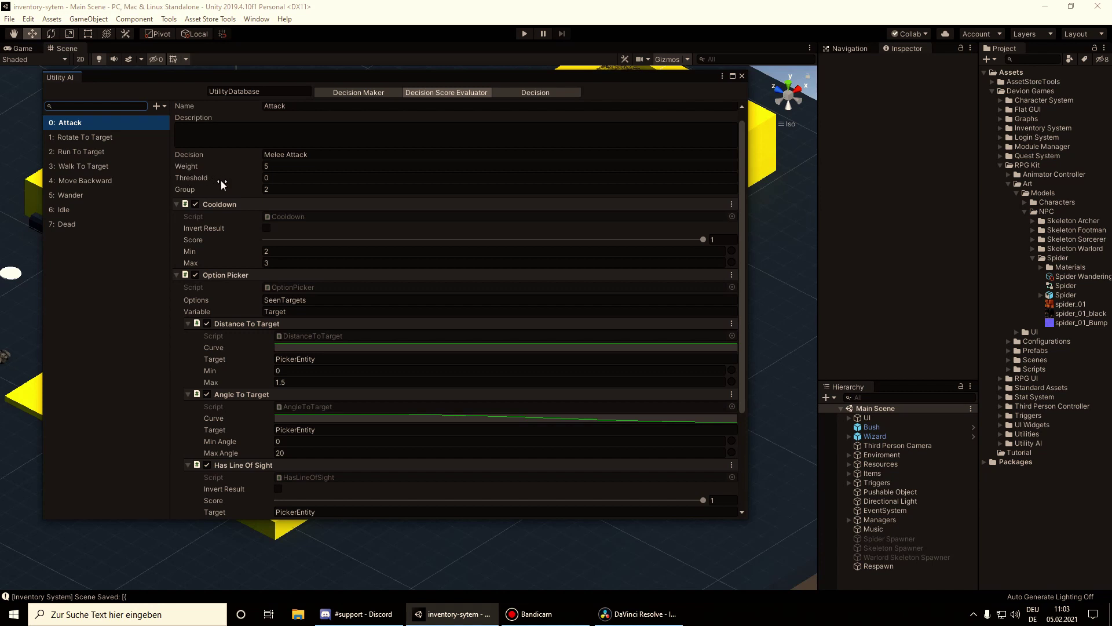
pyautogui.scroll(1, 346, 245)
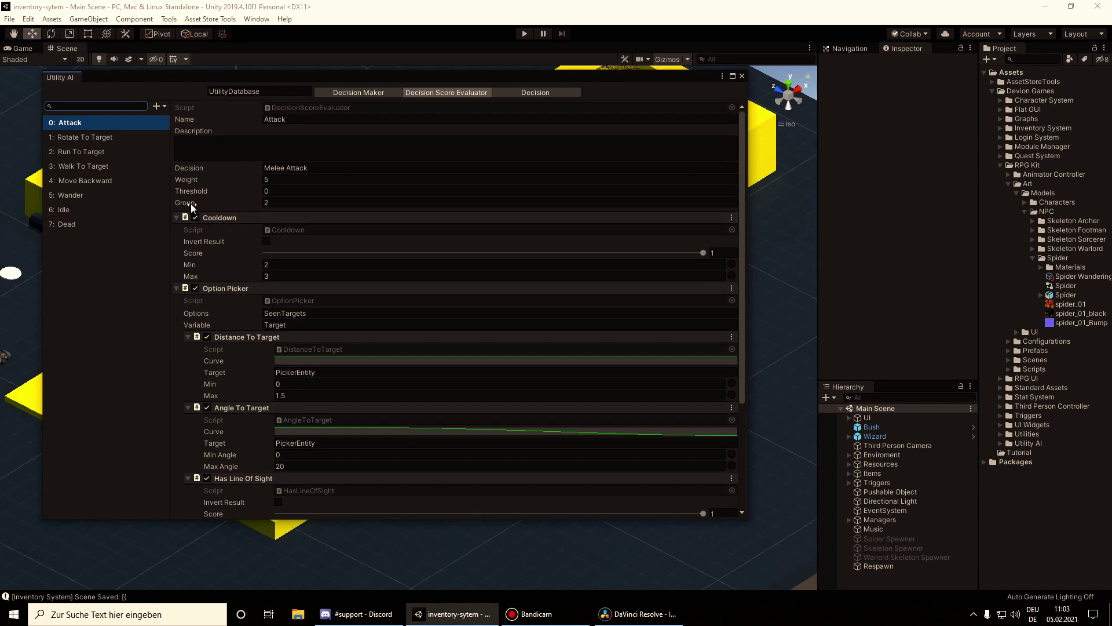
pyautogui.click(88, 208)
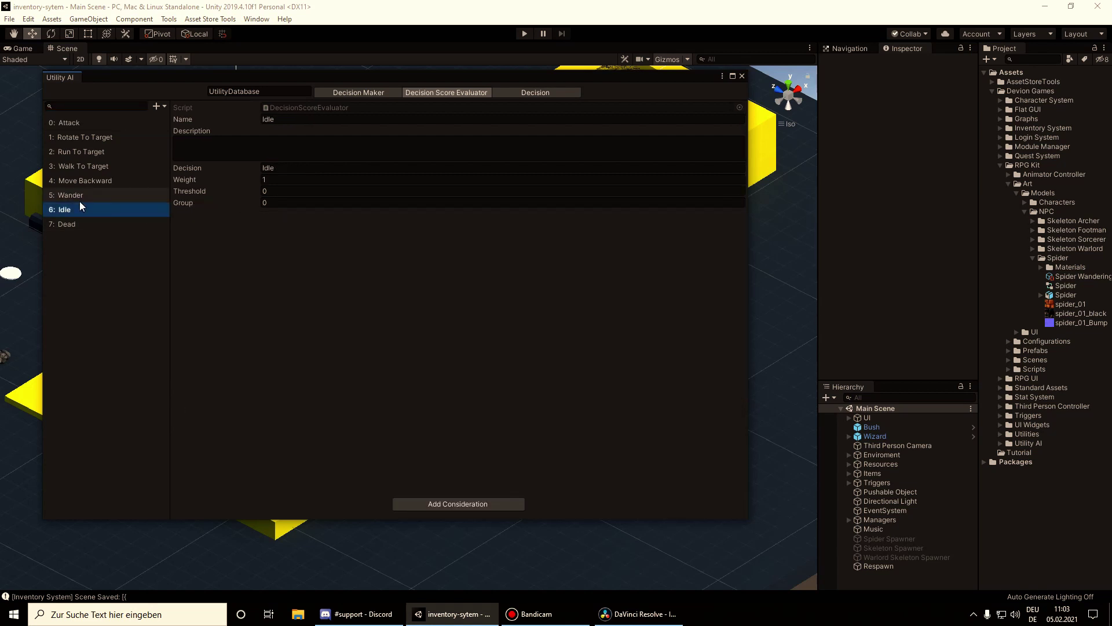
pyautogui.click(65, 196)
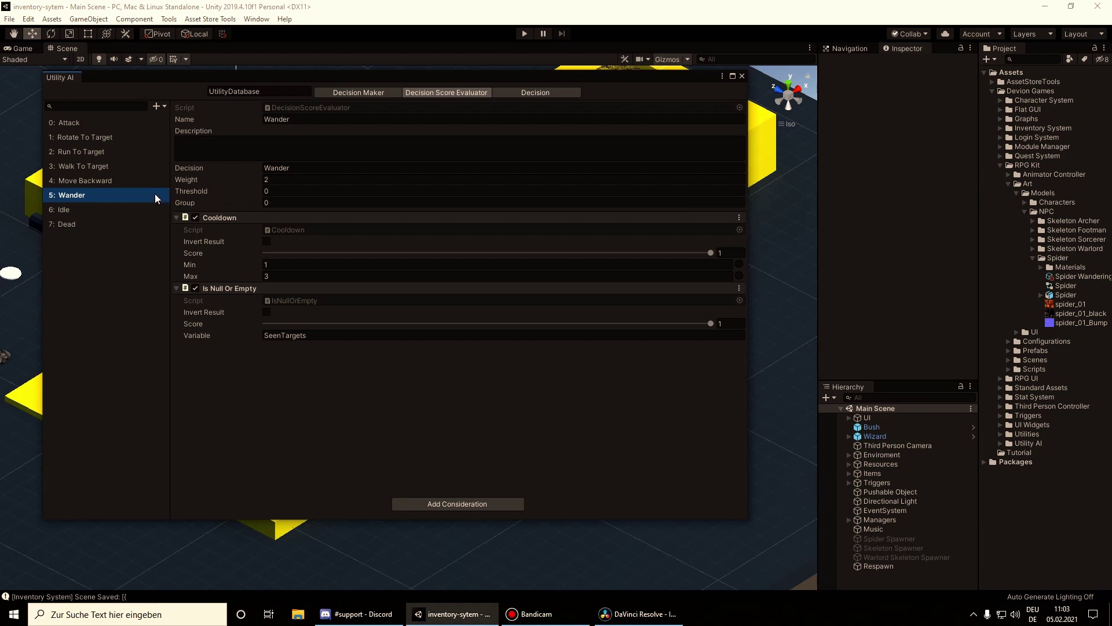
pyautogui.click(127, 180)
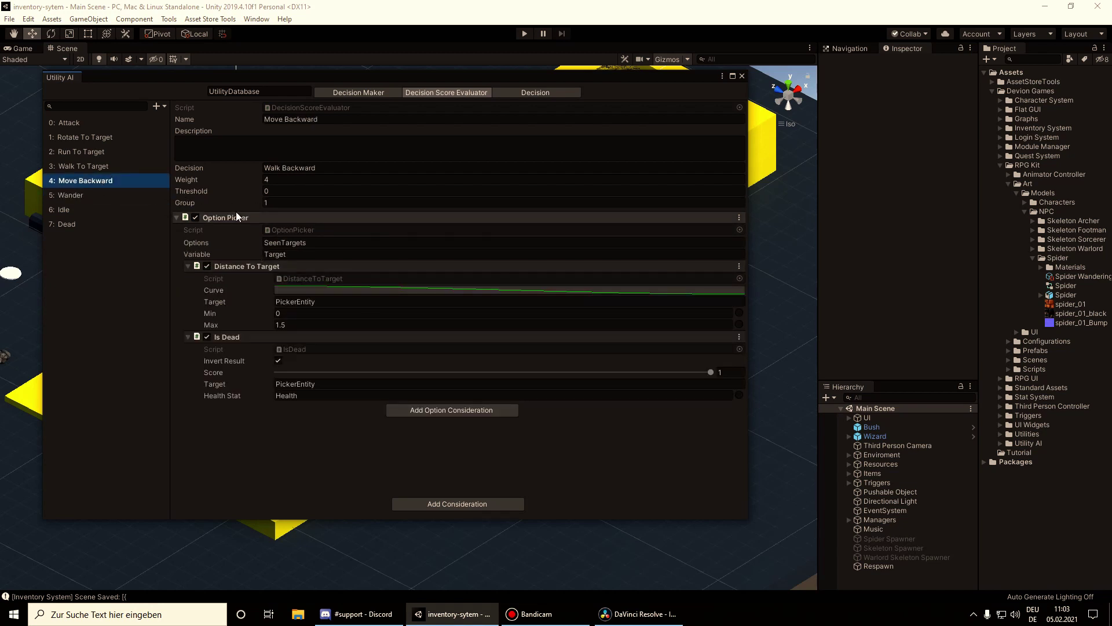
pyautogui.click(115, 152)
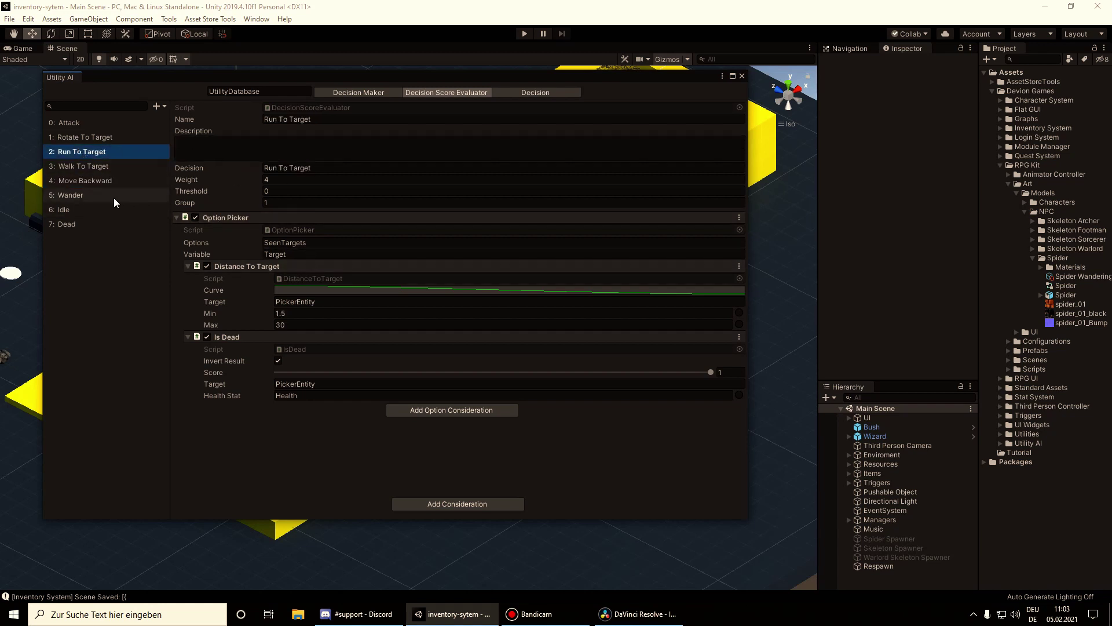
# Recheck Wander and Run To Target, then review Rotate To Target, Attack and Dead (weight 10, group 10).
pyautogui.click(84, 196)
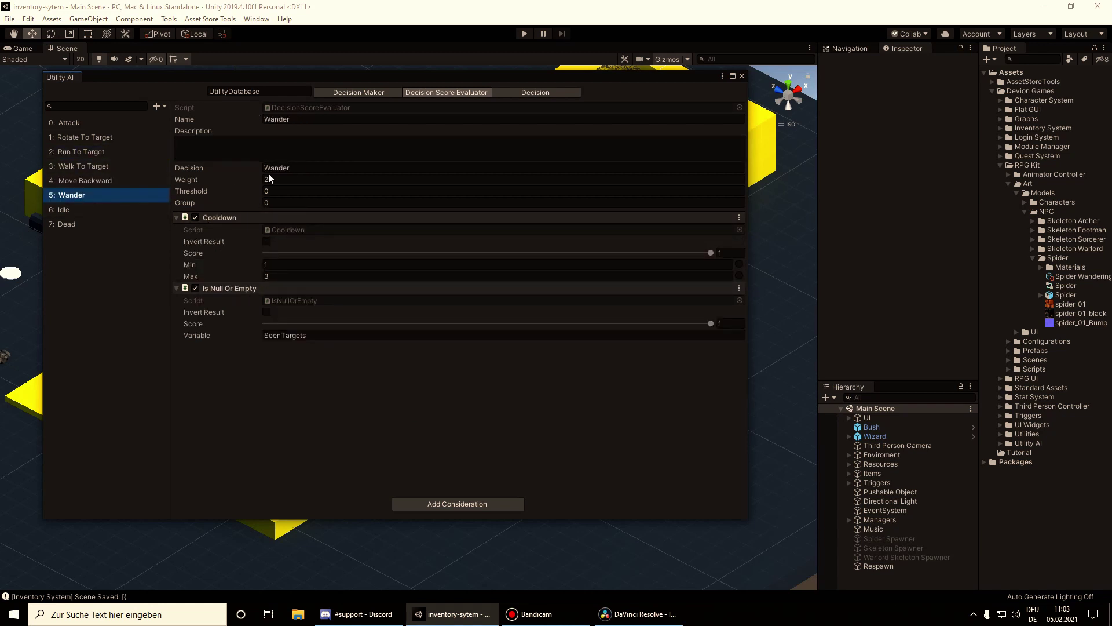
pyautogui.click(71, 150)
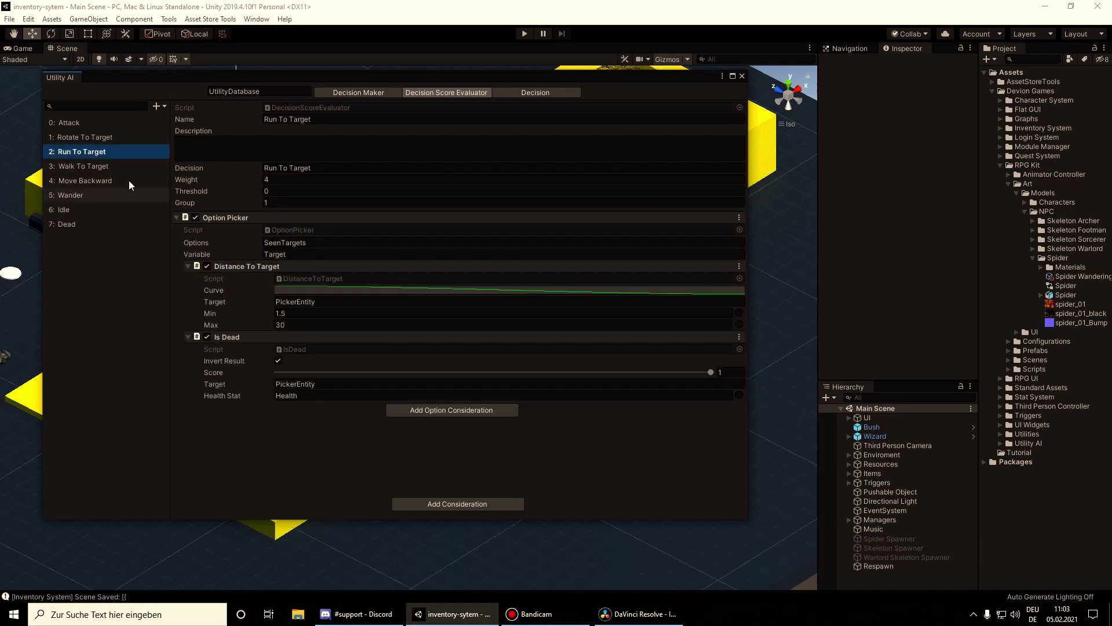
pyautogui.click(109, 137)
pyautogui.click(107, 123)
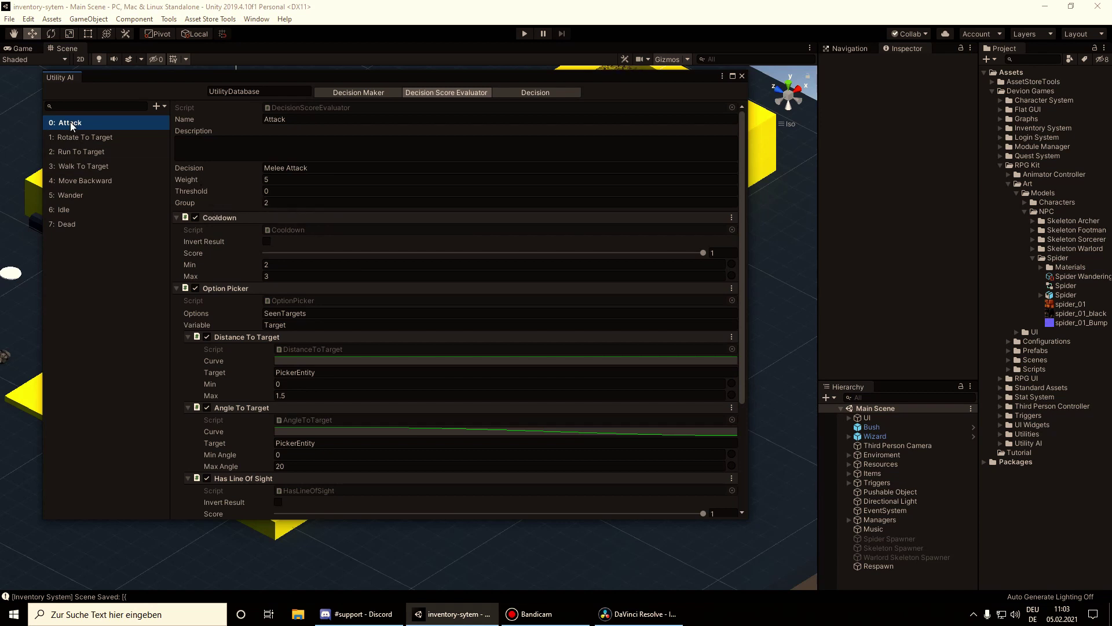
pyautogui.click(71, 225)
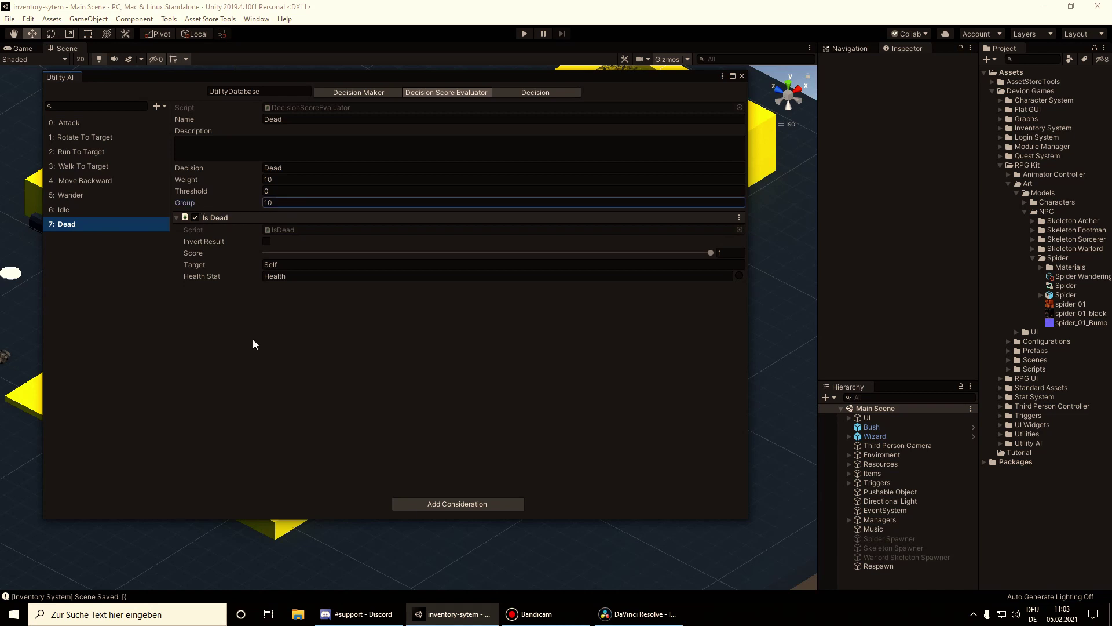
# Review the Wander decision maker, nudge the window, and recheck the evaluator and decision lists.
pyautogui.click(361, 94)
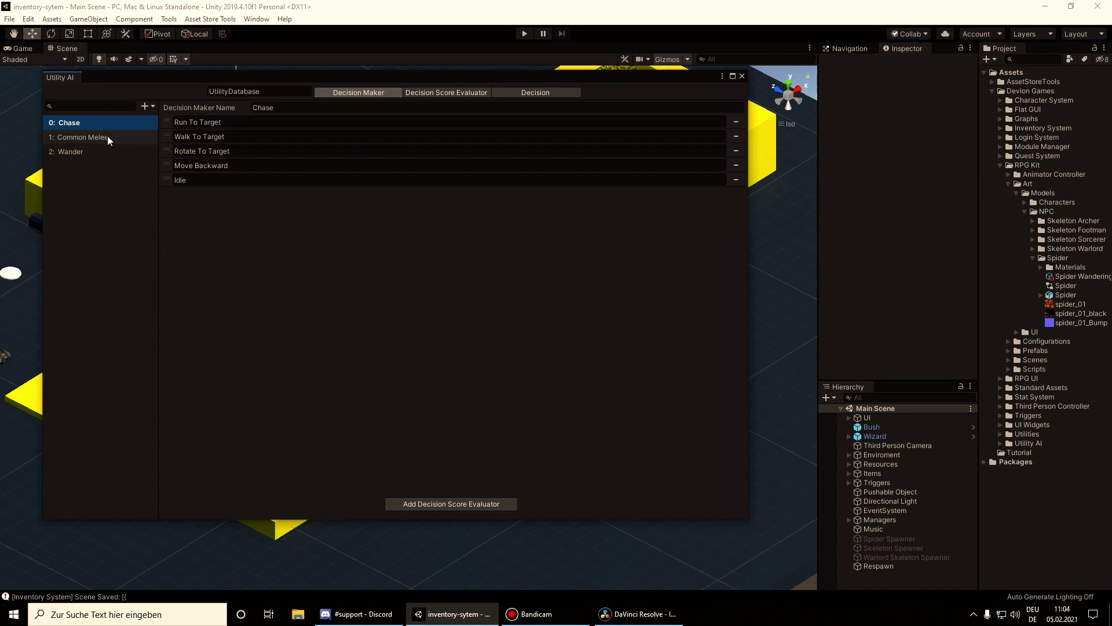
pyautogui.click(82, 152)
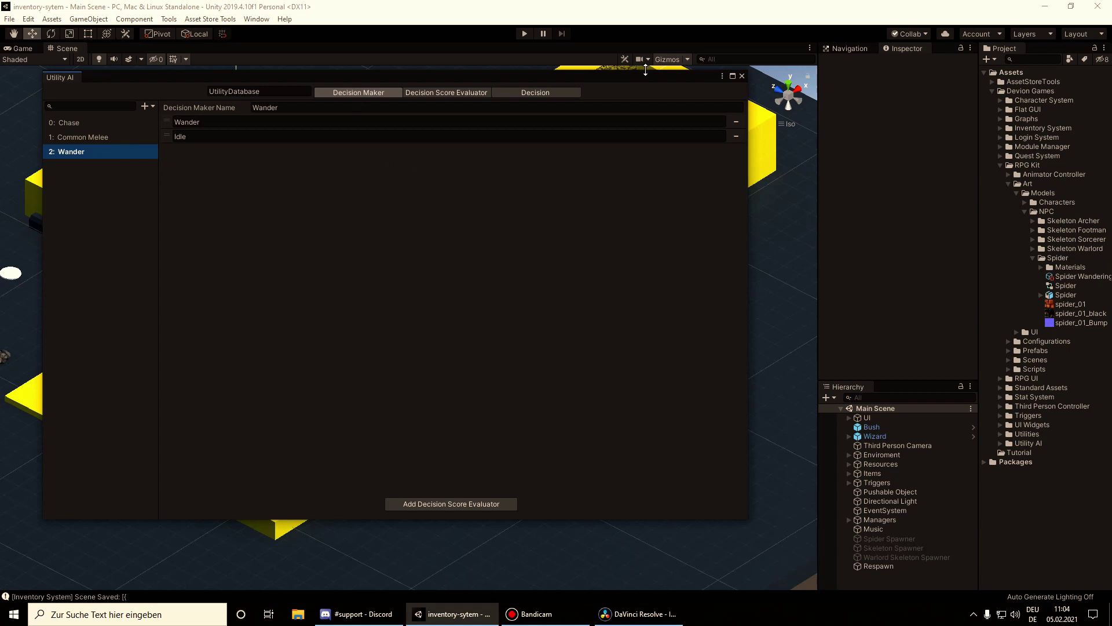
pyautogui.moveTo(592, 76); pyautogui.dragTo(628, 91)
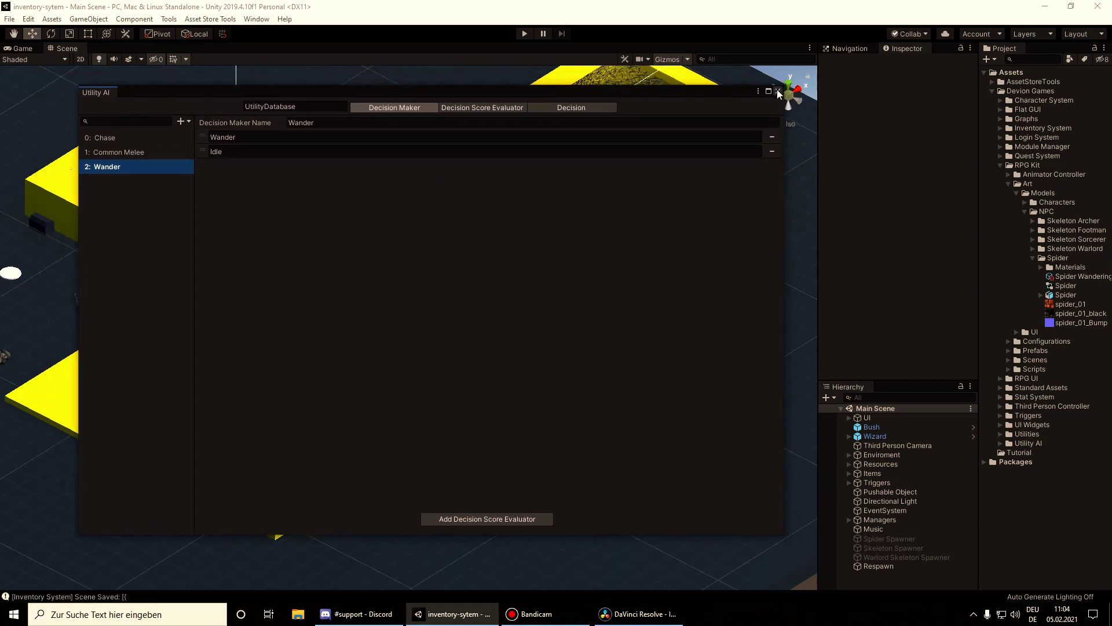
pyautogui.click(493, 108)
pyautogui.click(602, 109)
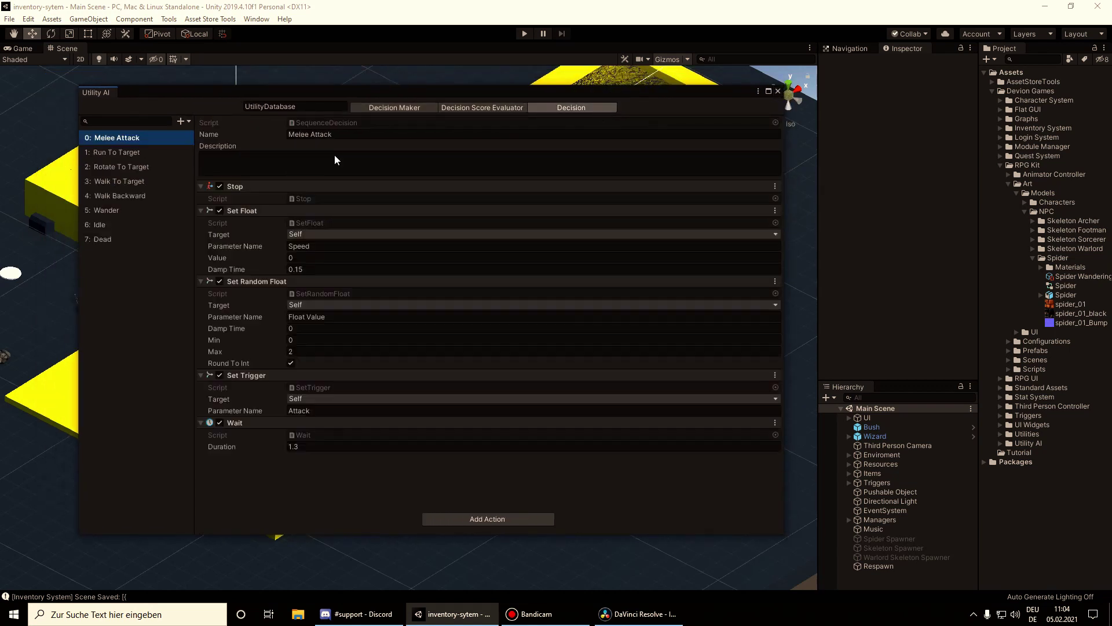
# Close Utility AI and place the Spider model on the open floor of the level.
pyautogui.click(778, 91)
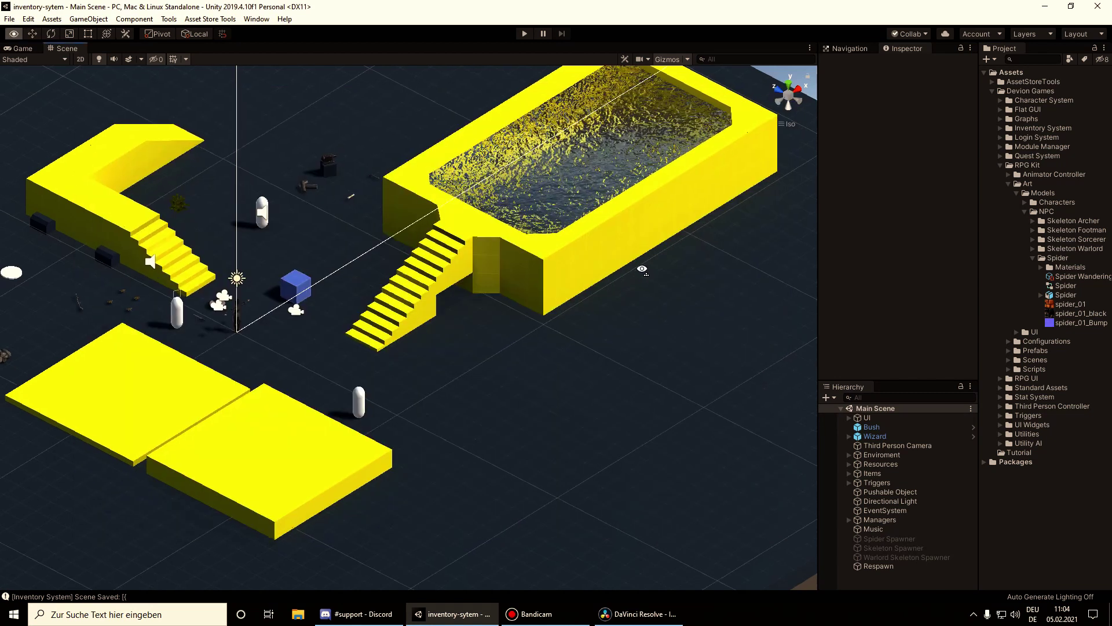
pyautogui.scroll(5, 641, 347)
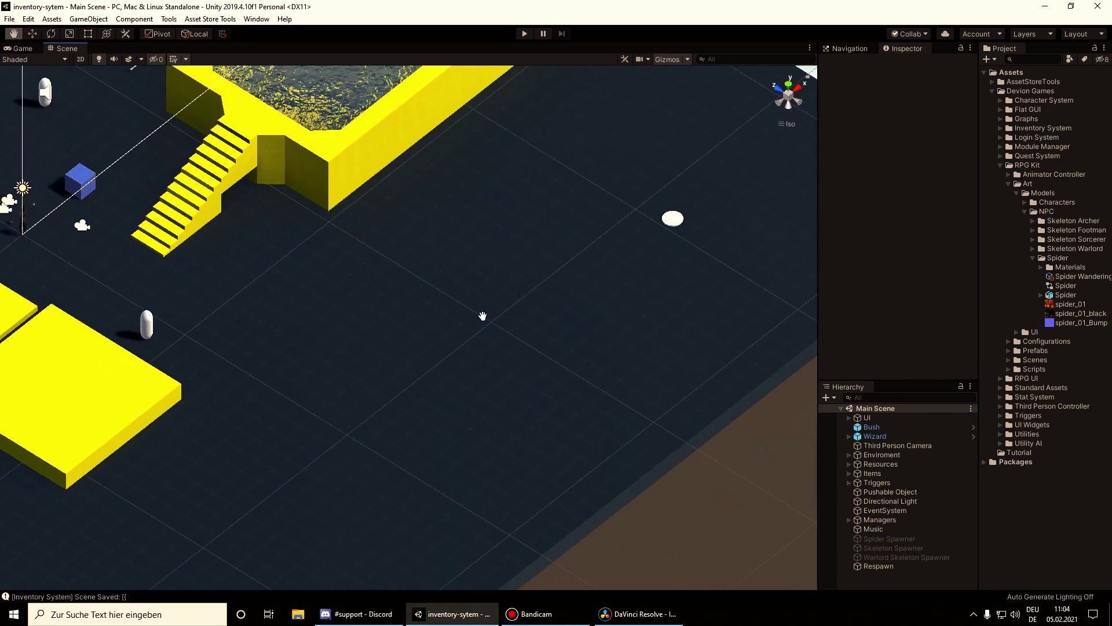
pyautogui.moveTo(482, 315); pyautogui.dragTo(586, 298, button='middle')
pyautogui.moveTo(722, 351); pyautogui.dragTo(532, 386)
pyautogui.keyDown('alt'); pyautogui.moveTo(650, 307); pyautogui.dragTo(657, 269); pyautogui.keyUp('alt')
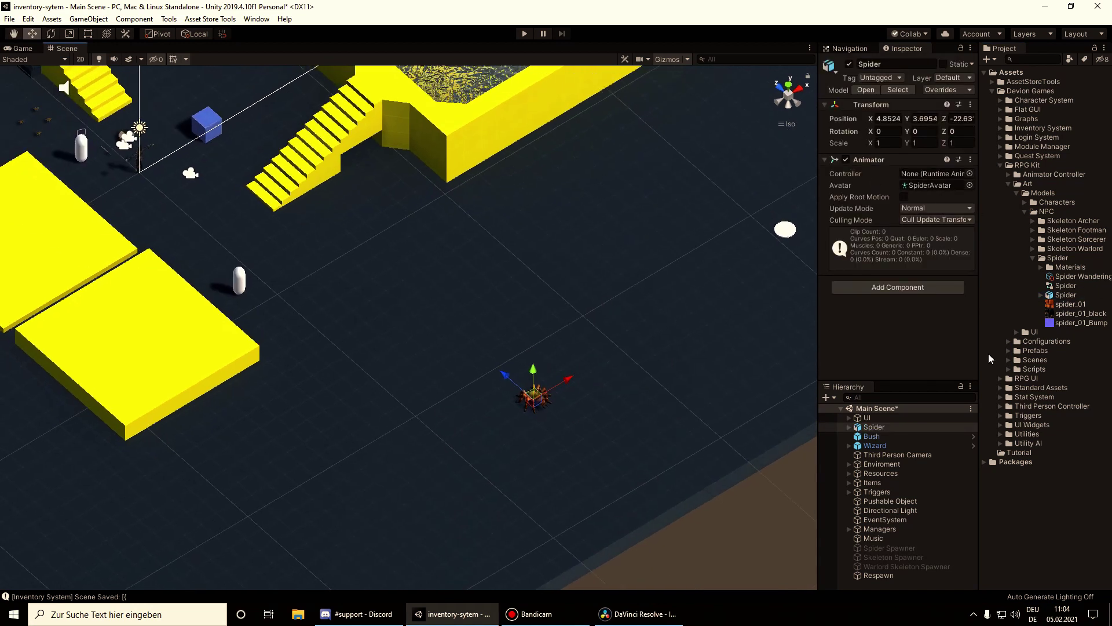
# Create a 'Spider Controller' animator controller in Tutorial and assign it to the Spider's Animator.
pyautogui.click(1033, 258)
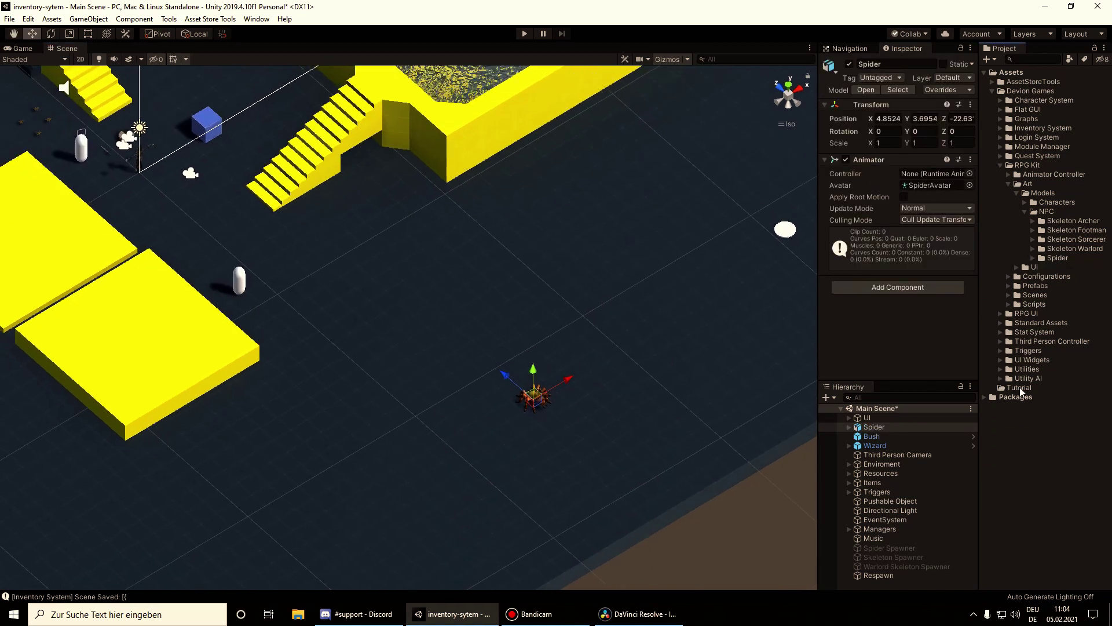
pyautogui.rightClick(1019, 388)
pyautogui.moveTo(1008, 106)
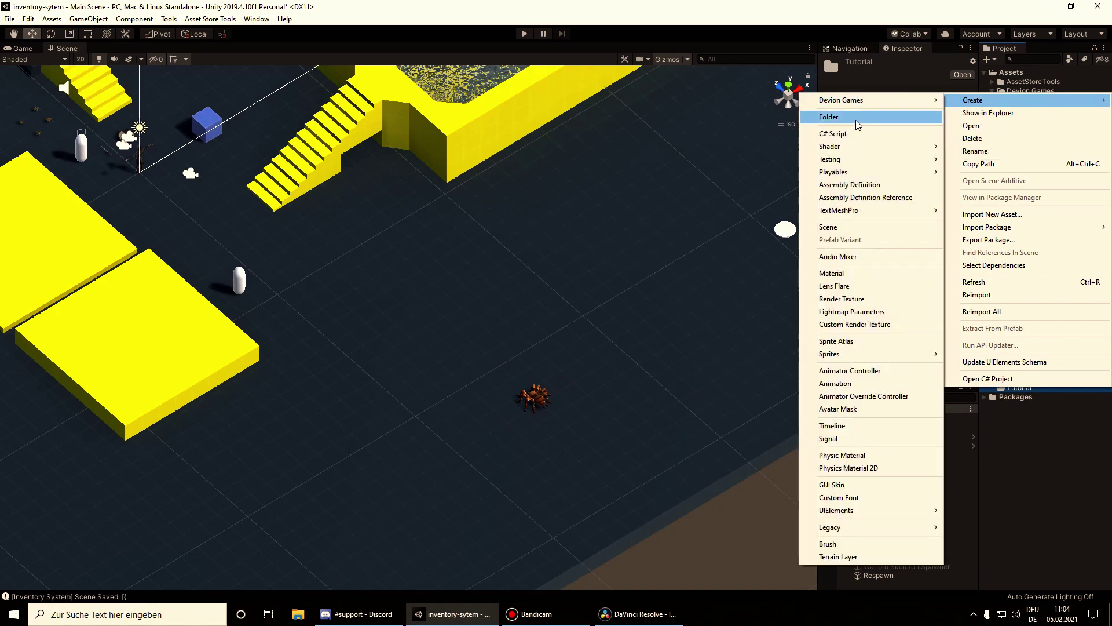
pyautogui.click(849, 370)
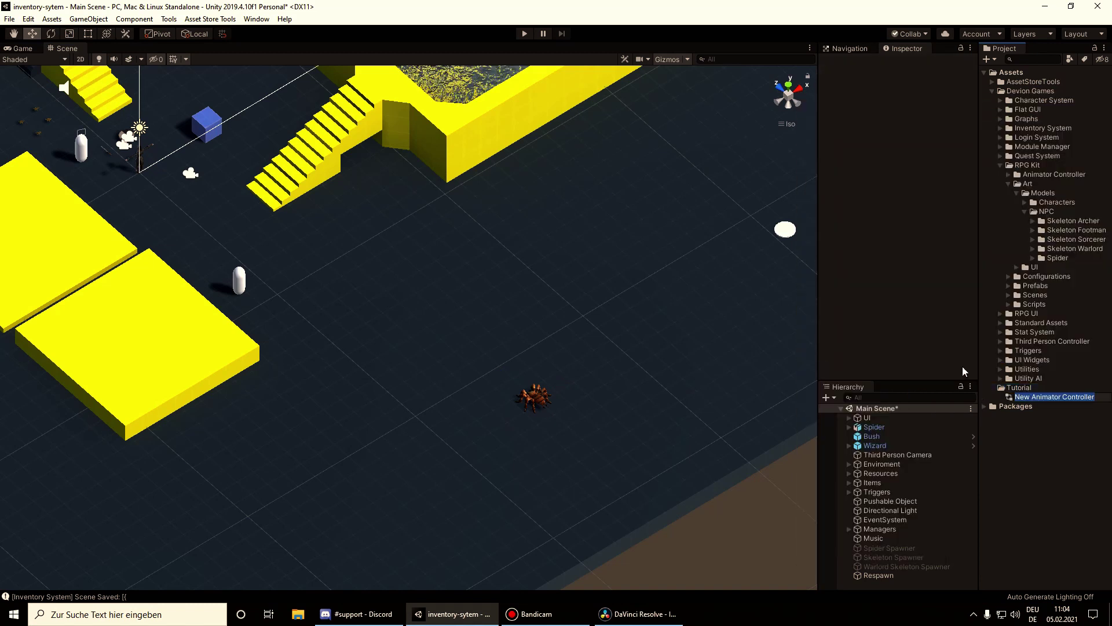
pyautogui.write('S')
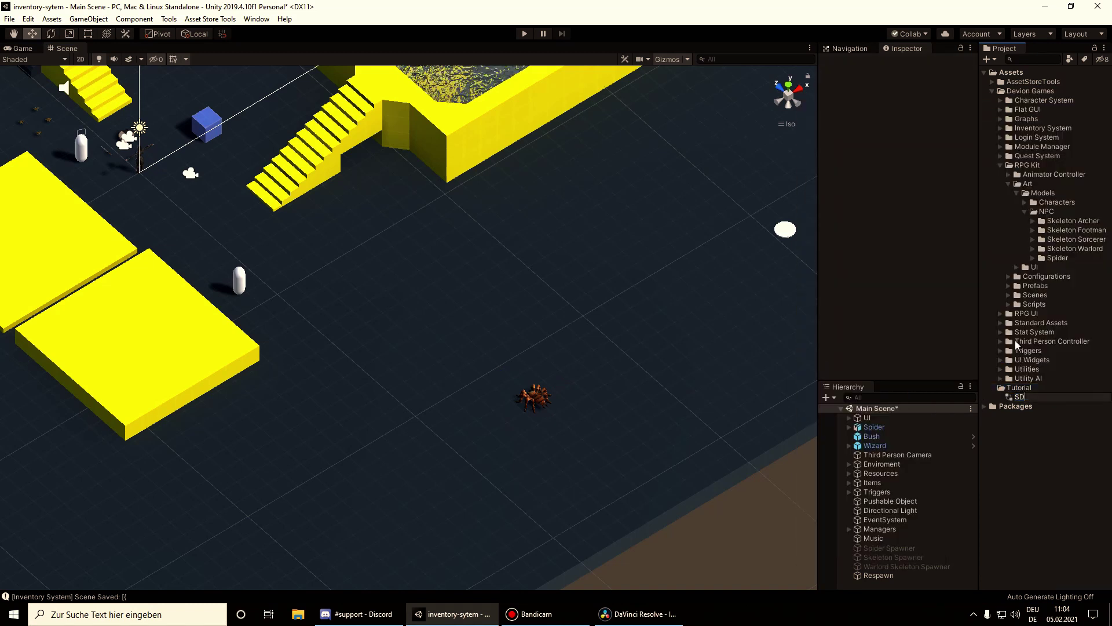
pyautogui.write('pide')
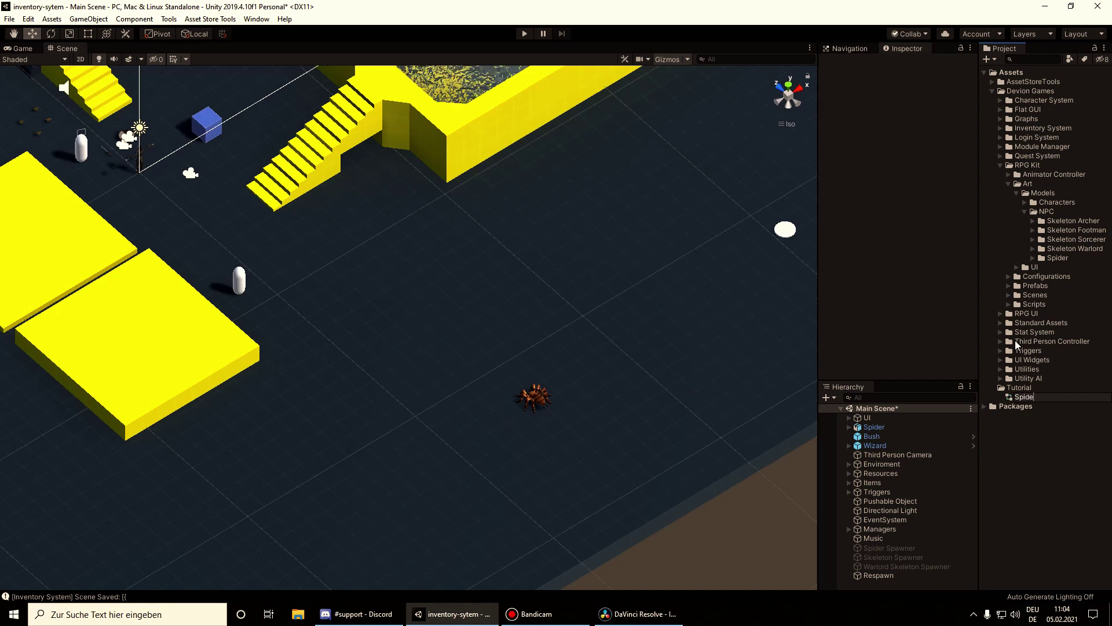
pyautogui.write('r Controller')
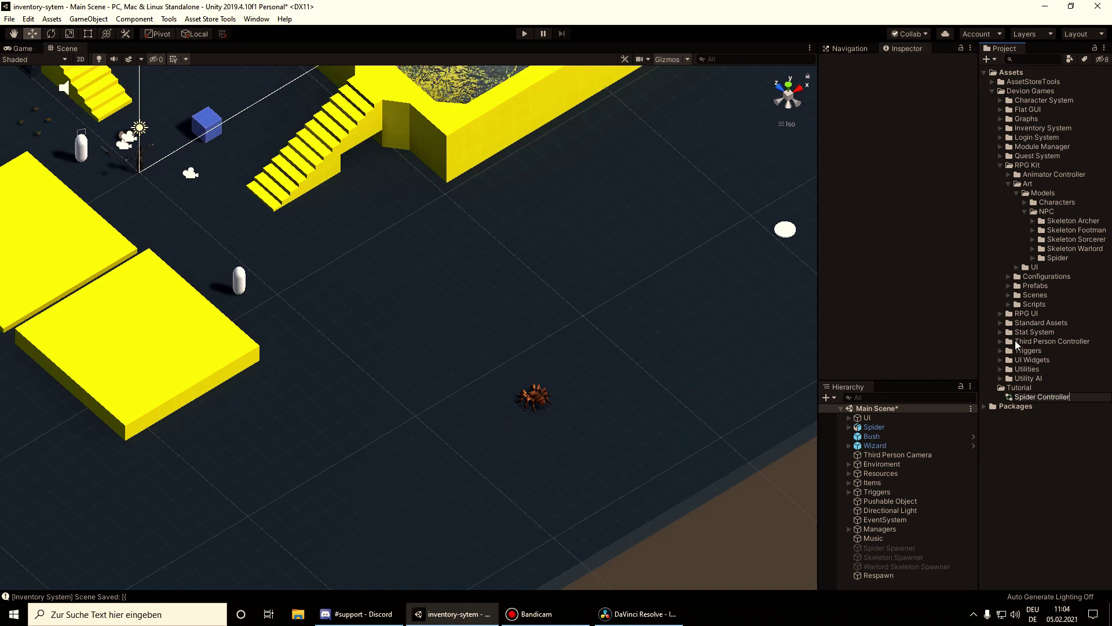
pyautogui.press('Return')
pyautogui.click(893, 425)
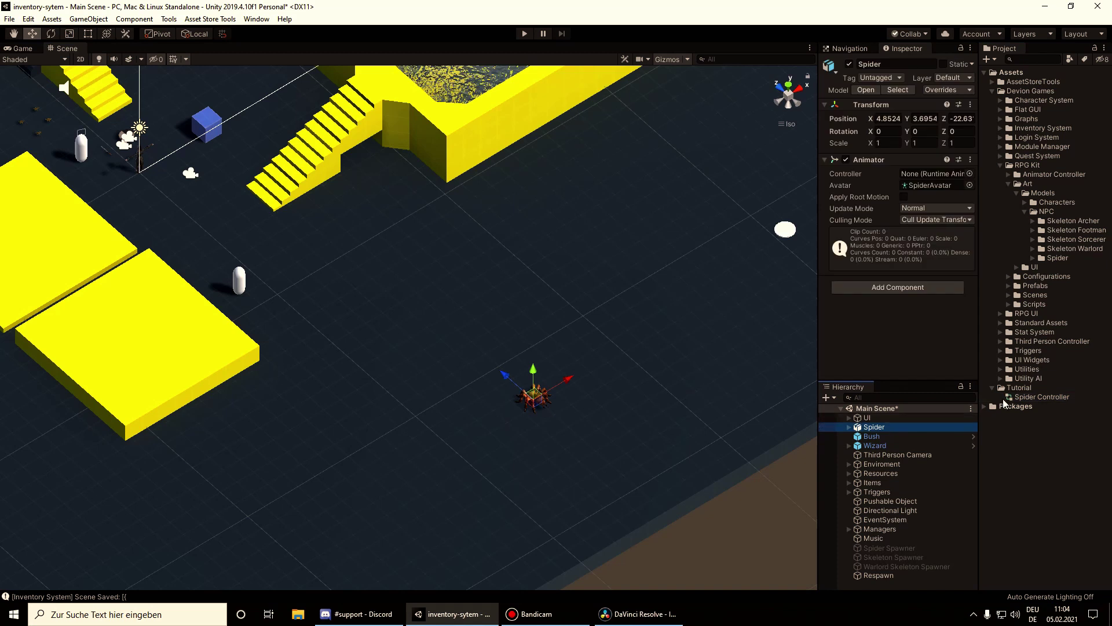
pyautogui.moveTo(1037, 397); pyautogui.dragTo(924, 172)
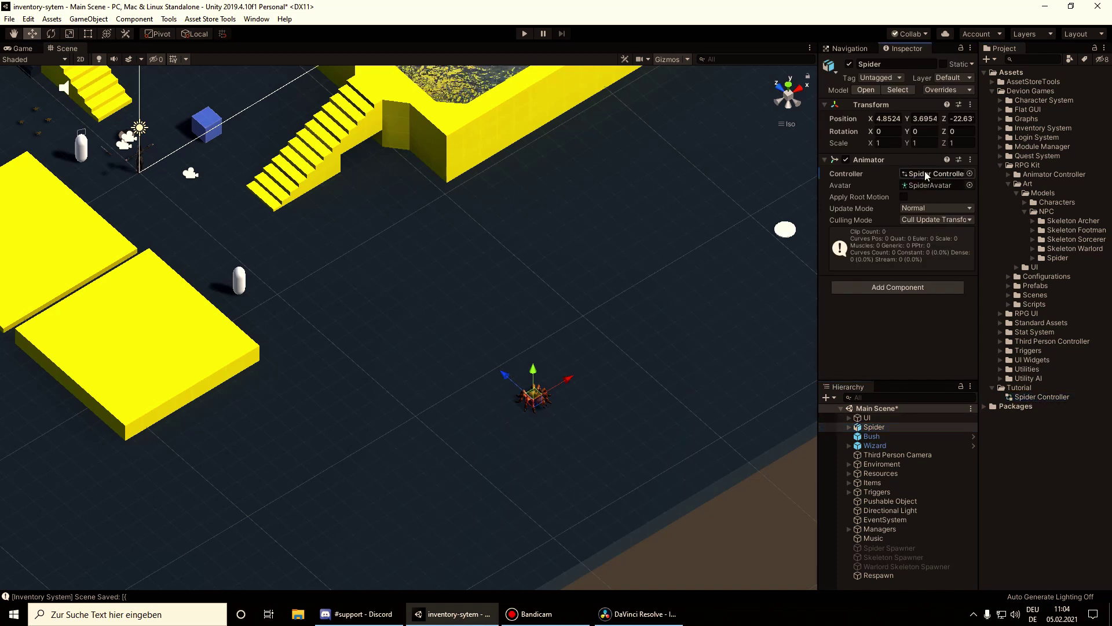
# Add a float parameter named Speed to the Spider Controller.
pyautogui.doubleClick(1020, 397)
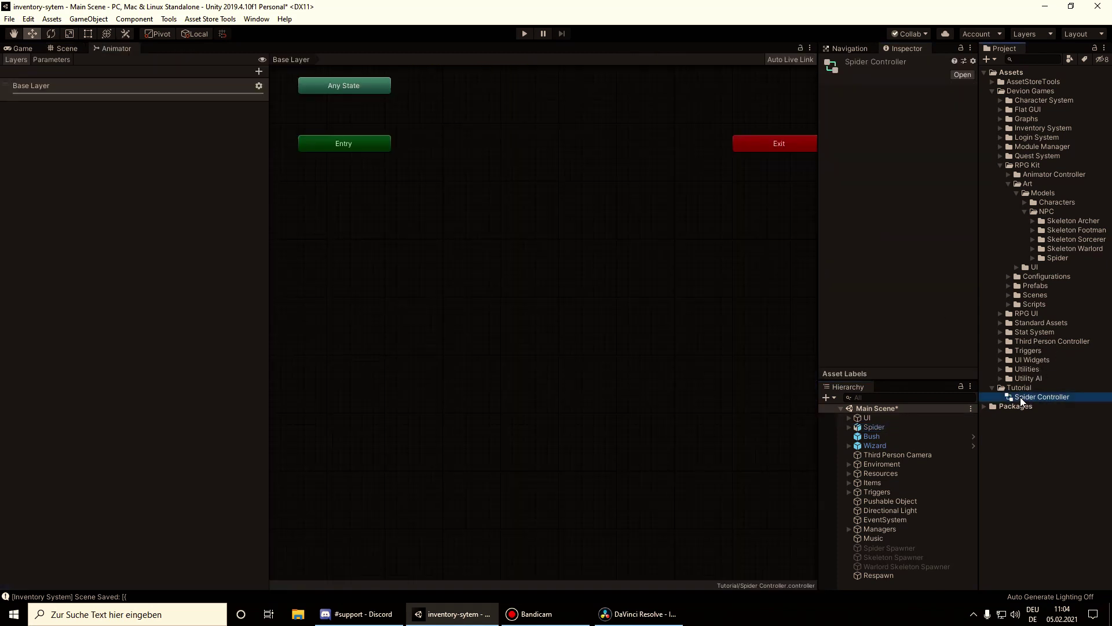
pyautogui.moveTo(433, 139); pyautogui.dragTo(446, 257, button='middle')
pyautogui.click(60, 60)
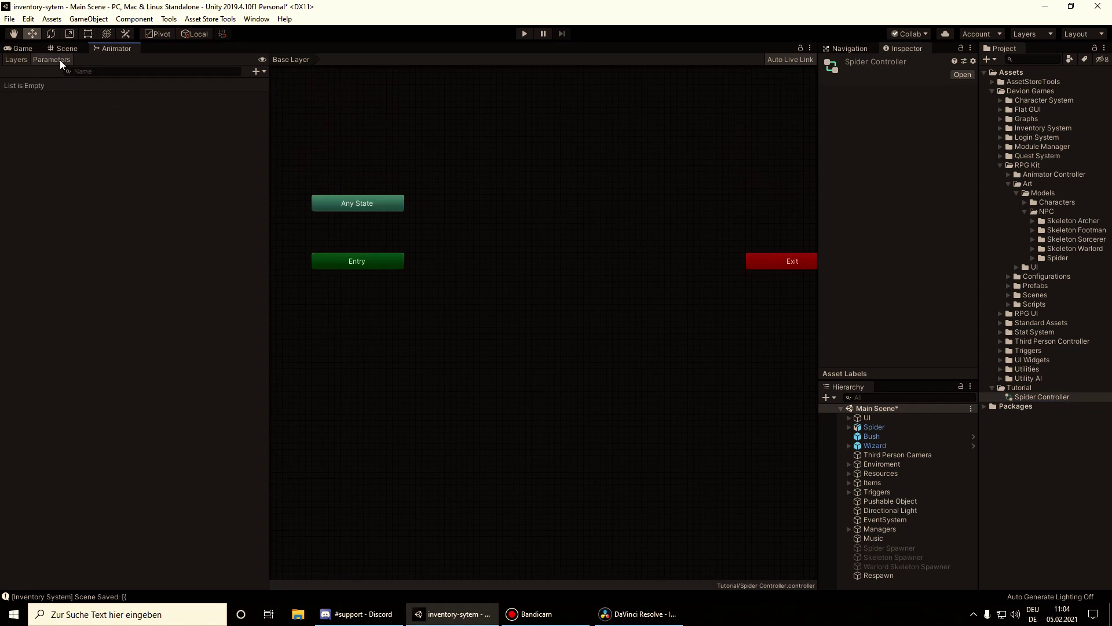
pyautogui.click(256, 71)
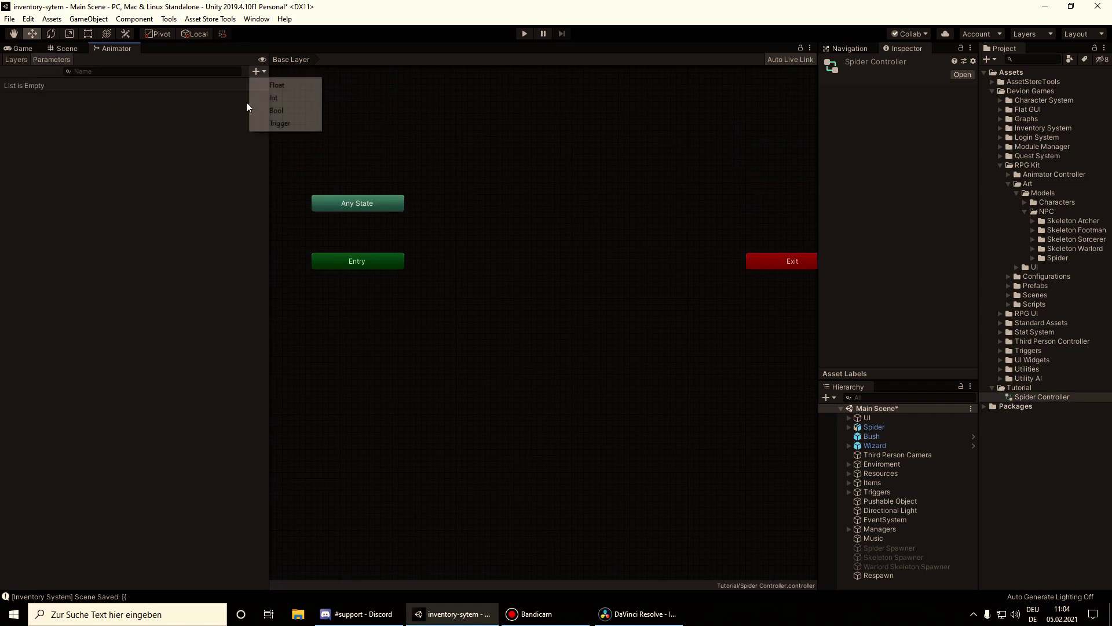
pyautogui.click(290, 84)
pyautogui.write('Speed')
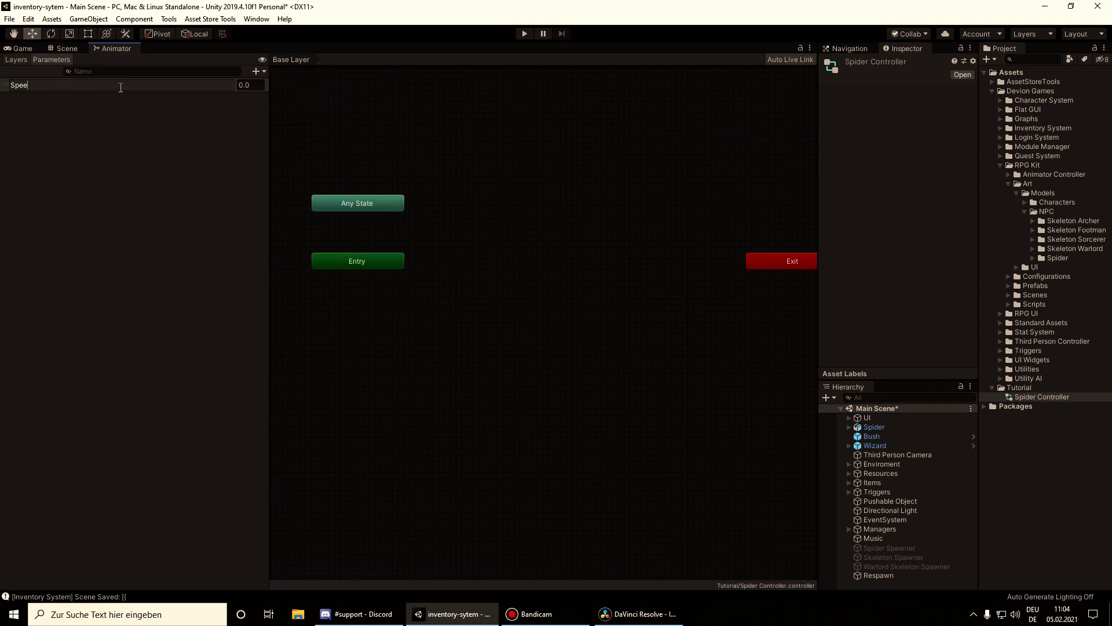
pyautogui.press('Return')
# Create a new blend tree state, rename it Movement, and open its blend tree.
pyautogui.rightClick(553, 238)
pyautogui.moveTo(573, 243)
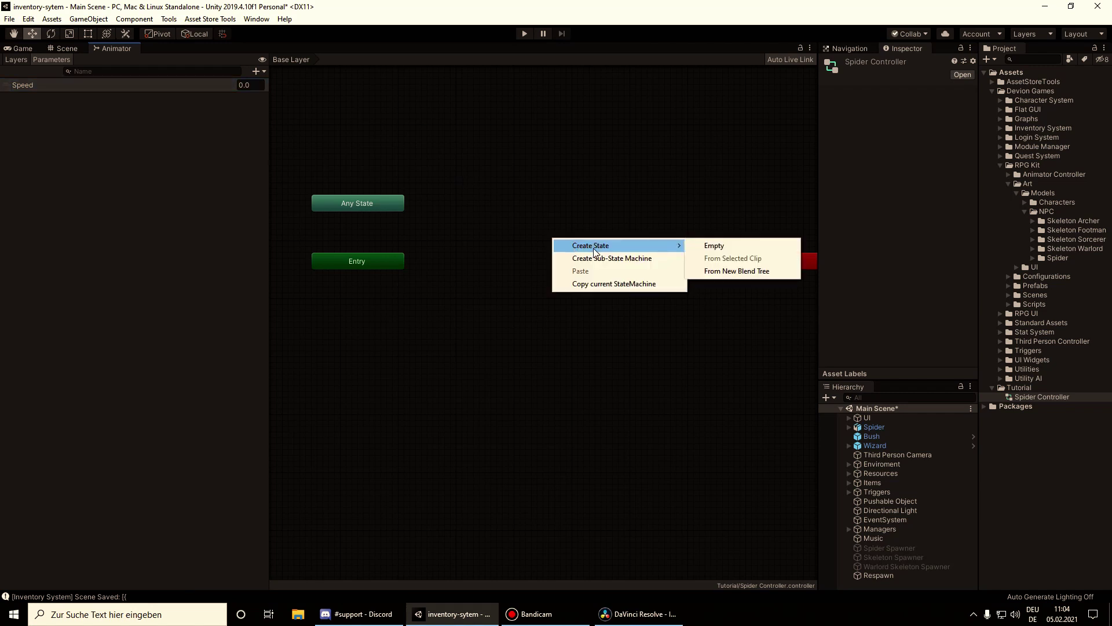
pyautogui.click(737, 270)
pyautogui.moveTo(585, 250); pyautogui.dragTo(518, 259)
pyautogui.click(881, 64)
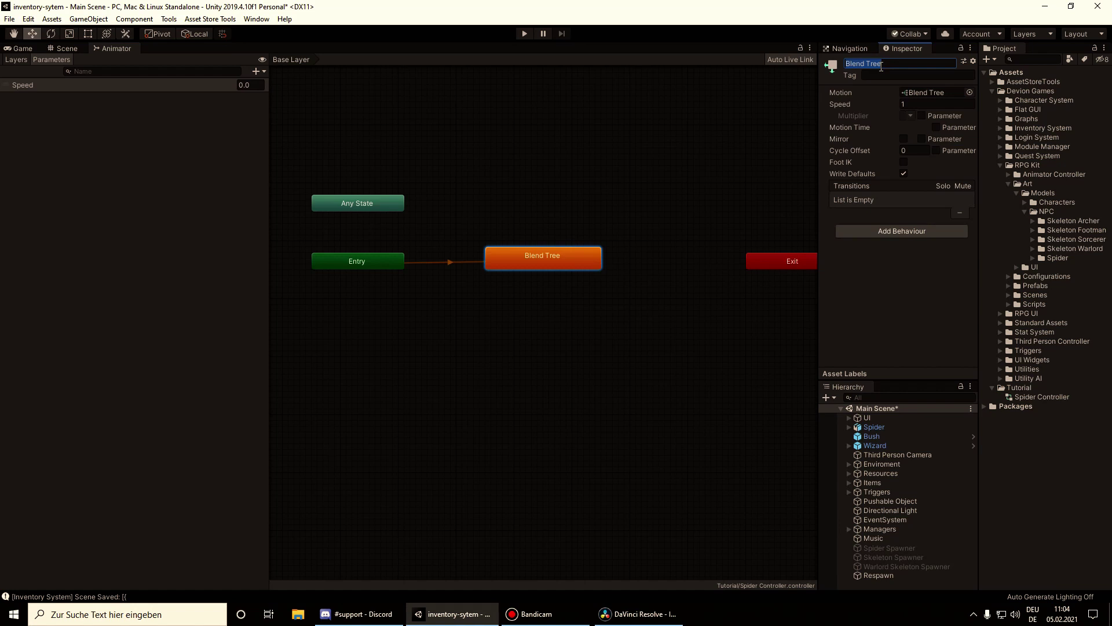
pyautogui.write('Movement')
pyautogui.press('Return')
pyautogui.doubleClick(573, 259)
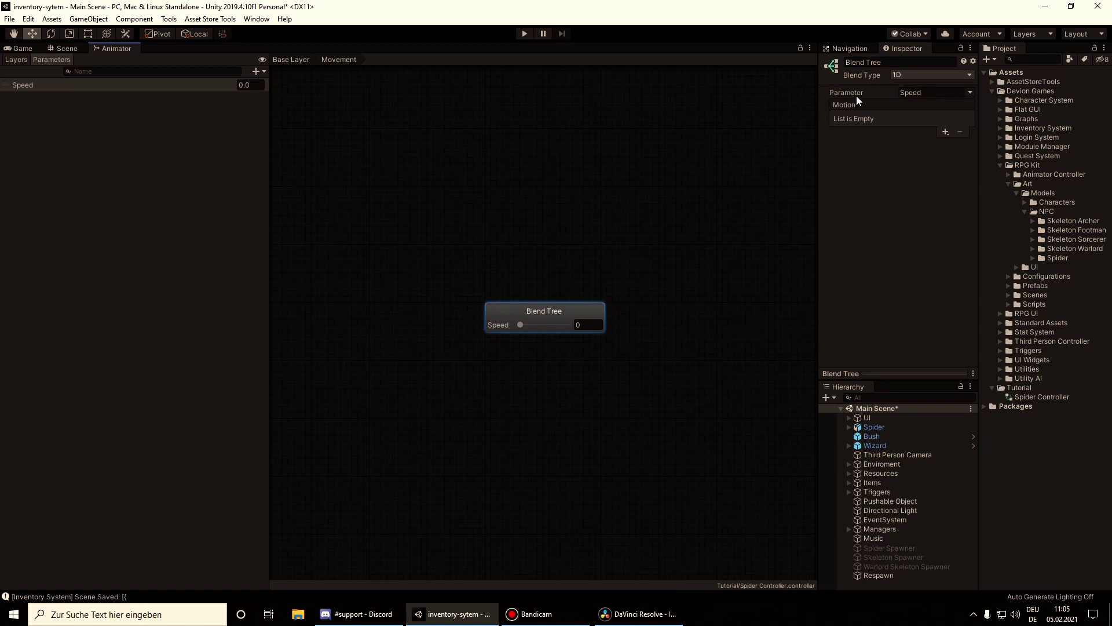
# Add three motion fields to the Movement blend tree.
pyautogui.click(945, 131)
pyautogui.click(959, 144)
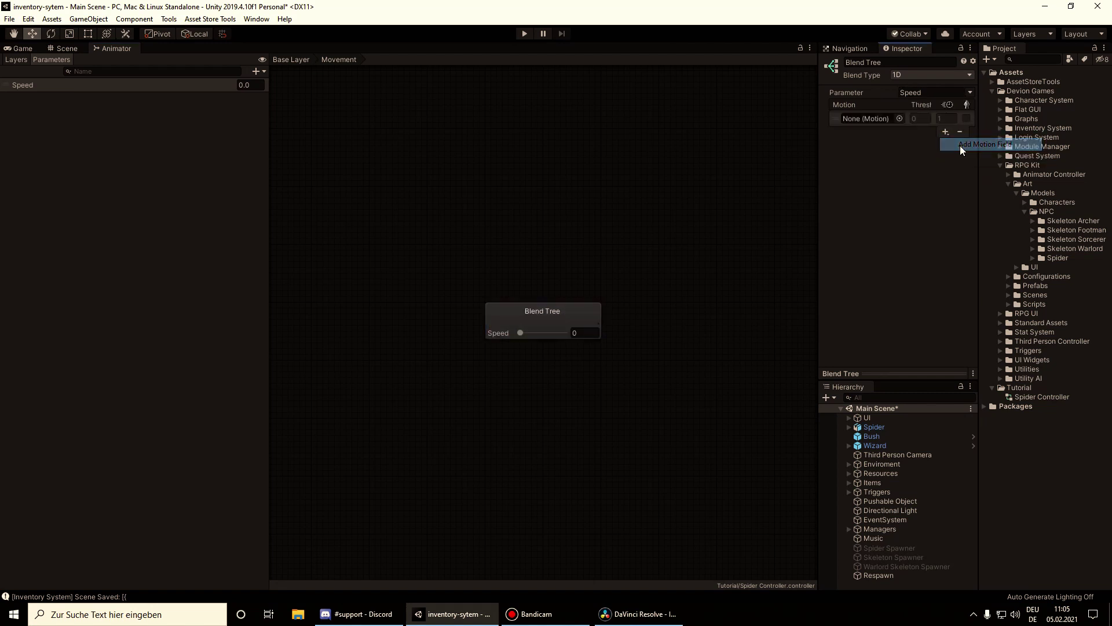
pyautogui.click(946, 131)
pyautogui.click(941, 145)
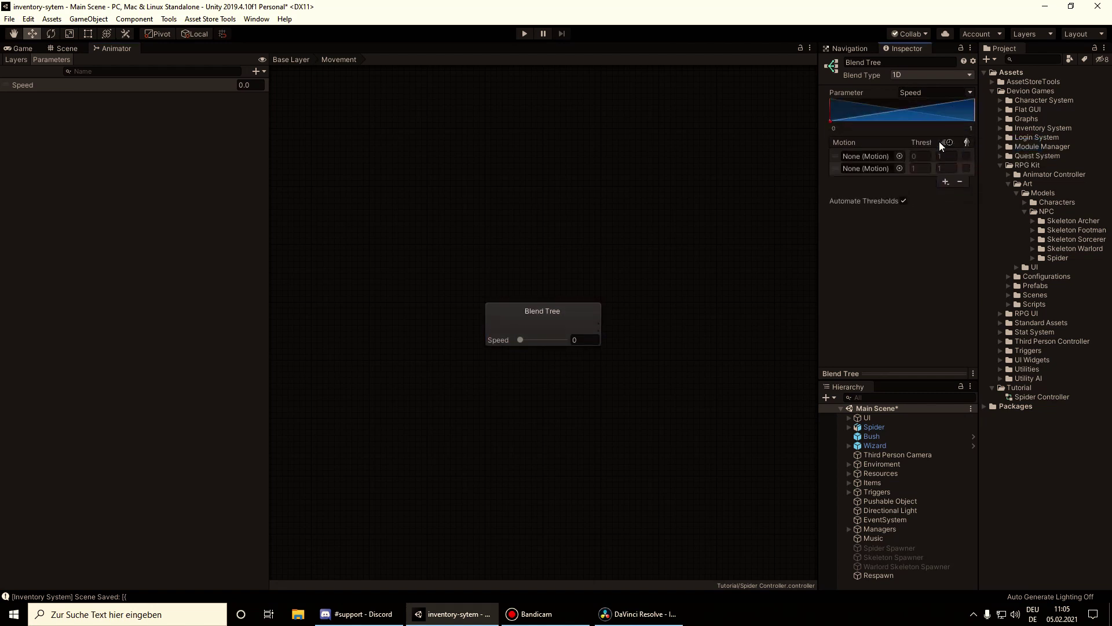
pyautogui.click(946, 181)
pyautogui.click(944, 191)
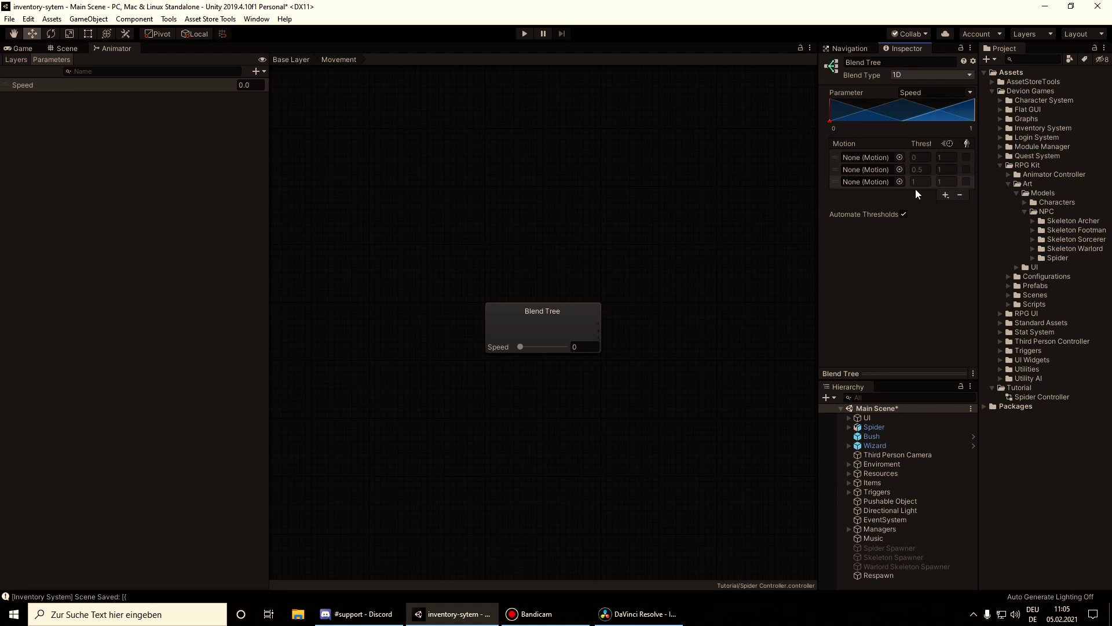
# Fill the three motions with the Spider's idle, walk and run clips.
pyautogui.click(1033, 259)
pyautogui.click(1041, 294)
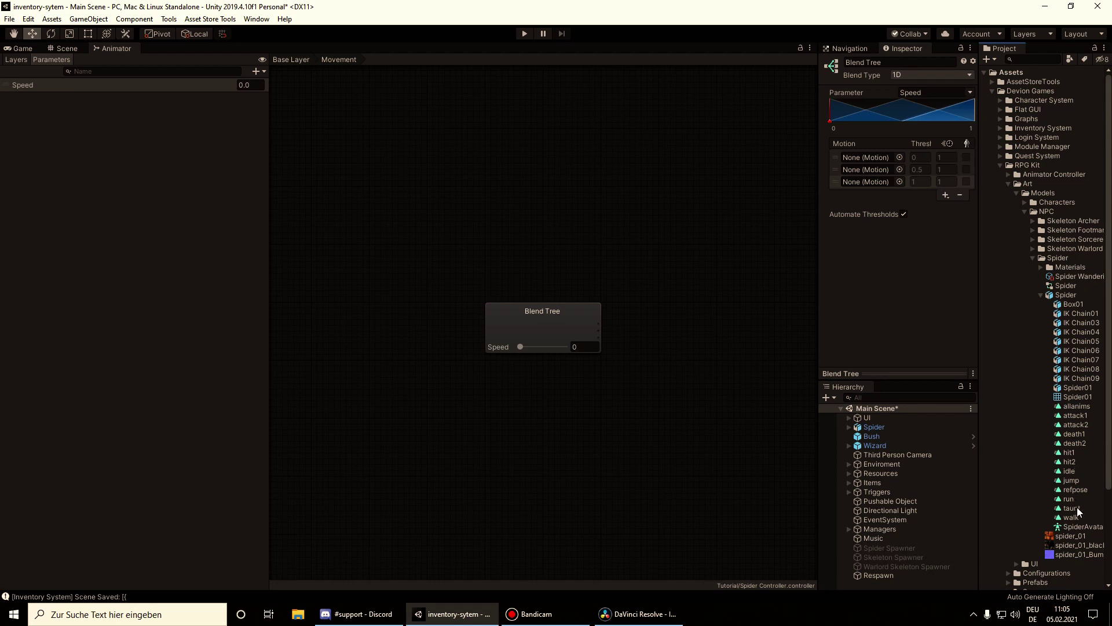
pyautogui.moveTo(1069, 471); pyautogui.dragTo(870, 153)
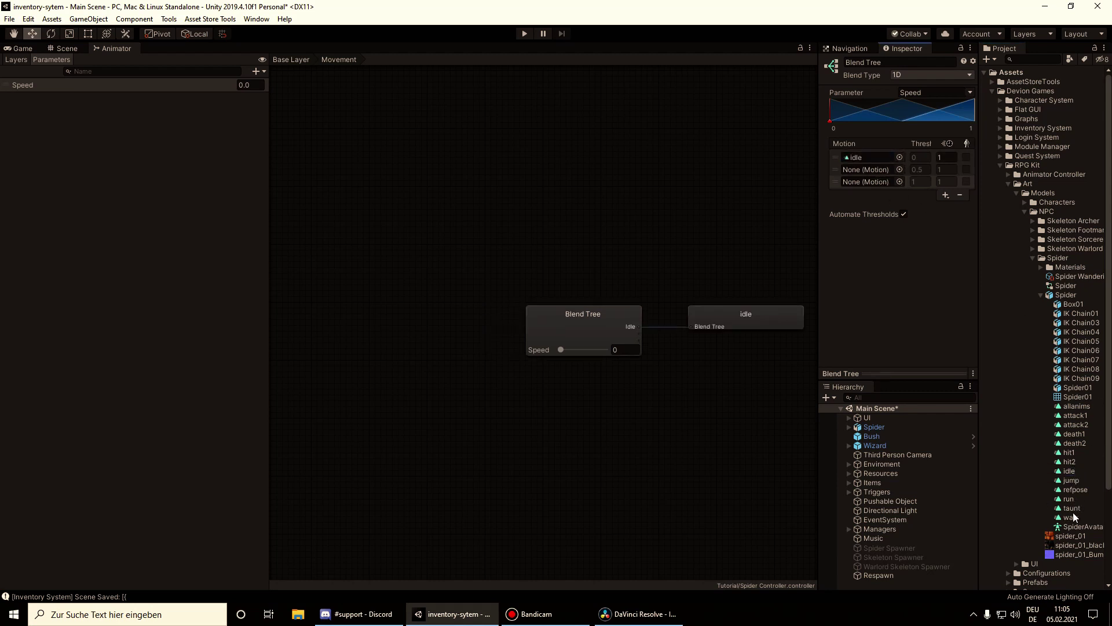
pyautogui.moveTo(1072, 517); pyautogui.dragTo(874, 165)
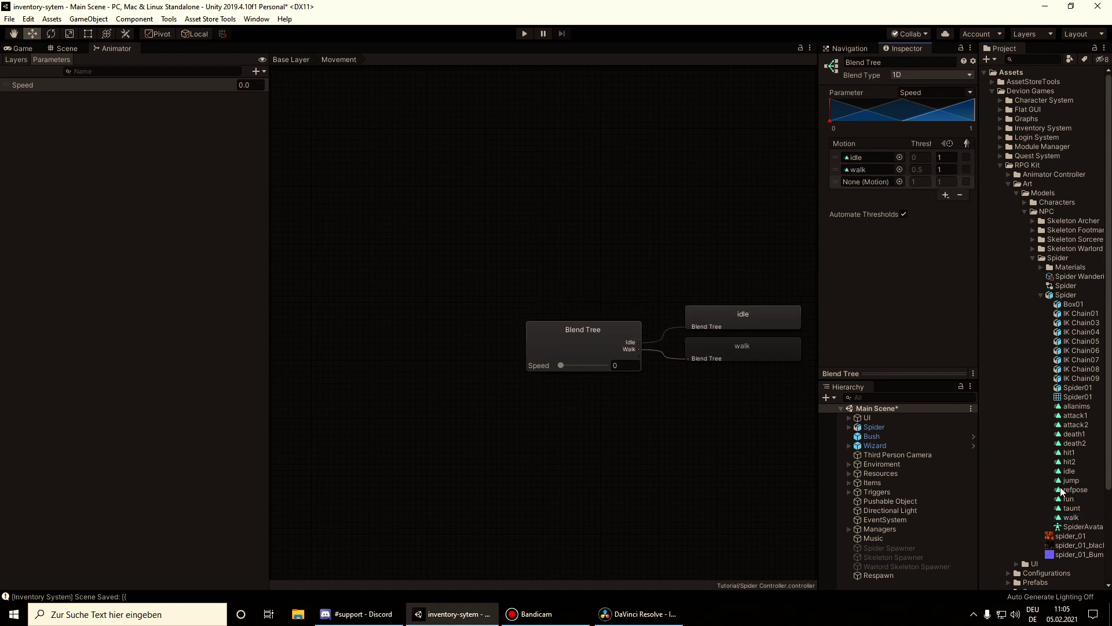
pyautogui.moveTo(833, 118); pyautogui.dragTo(861, 179)
# Turn off Automate Thresholds and set the thresholds to 0, 1 and 2.
pyautogui.click(903, 215)
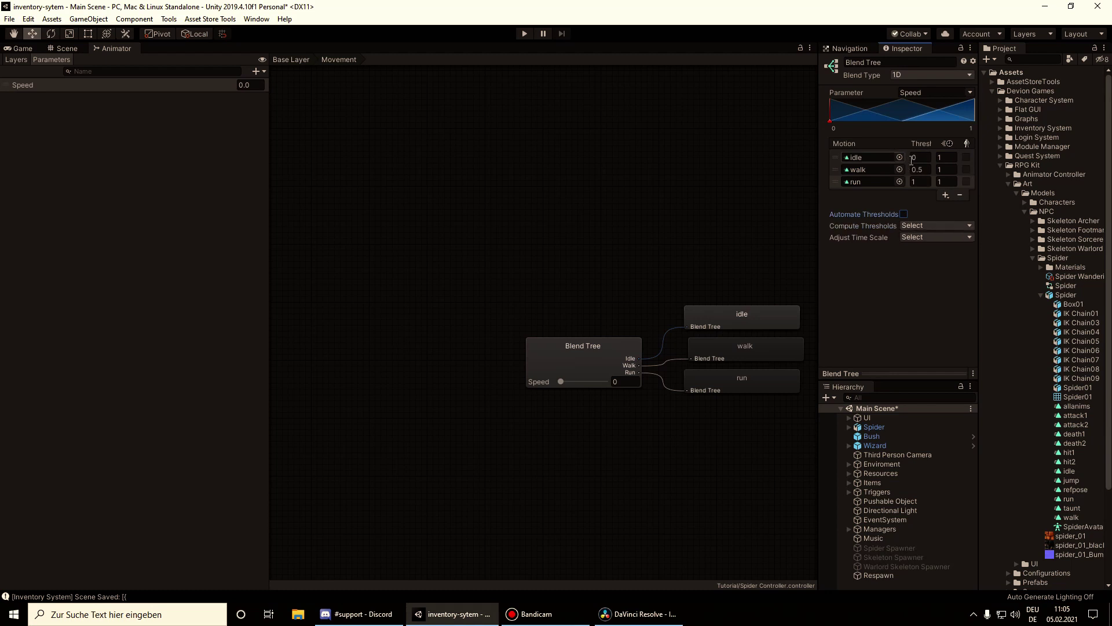
pyautogui.click(864, 158)
pyautogui.click(918, 169)
pyautogui.write('2')
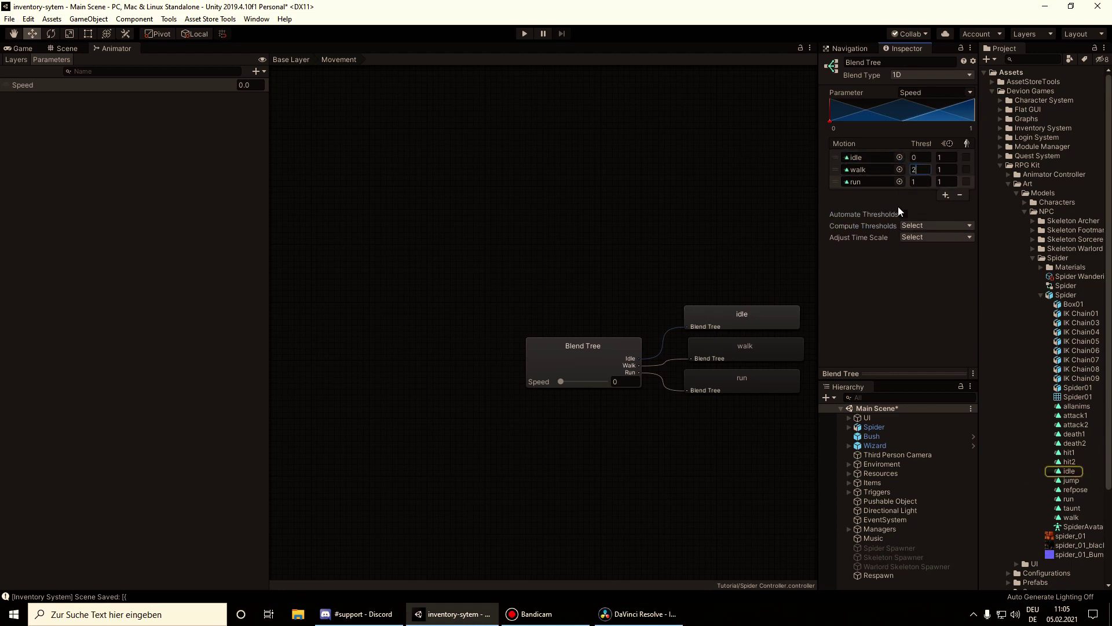
pyautogui.press('BackSpace')
pyautogui.write('1')
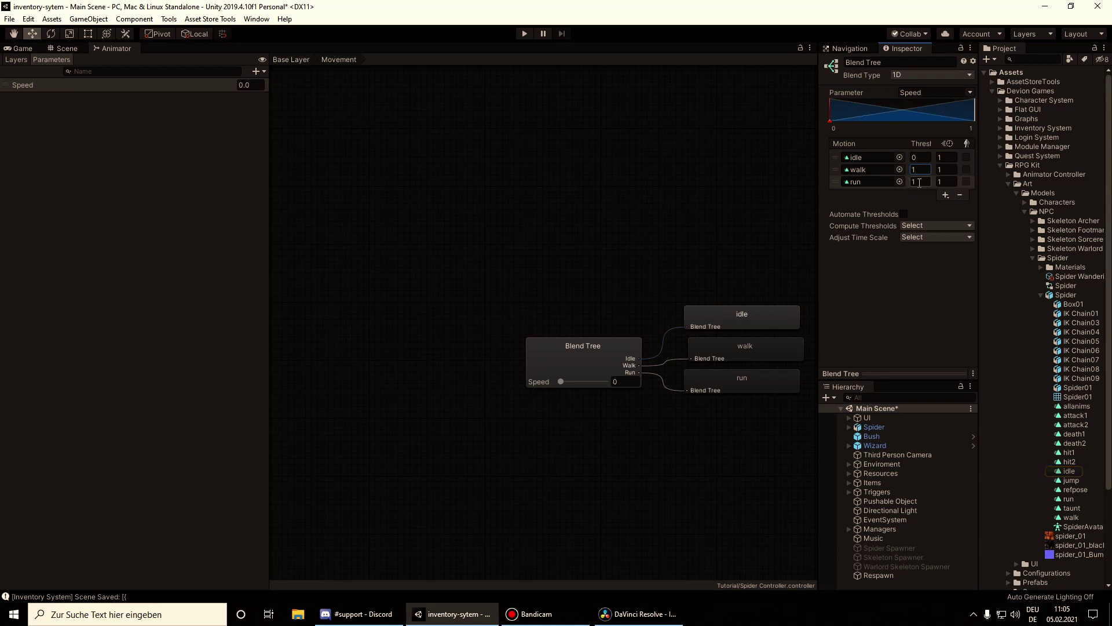
pyautogui.click(914, 182)
pyautogui.write('2')
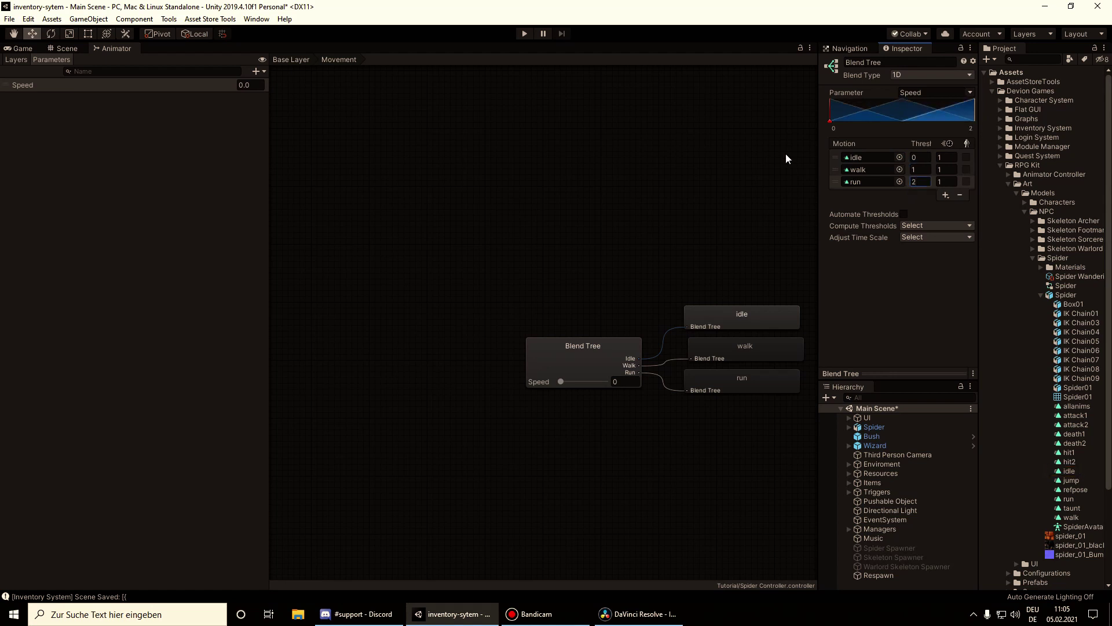
# Preview the blend by raising Speed, reset it to 0, and go back to Base Layer.
pyautogui.click(601, 356)
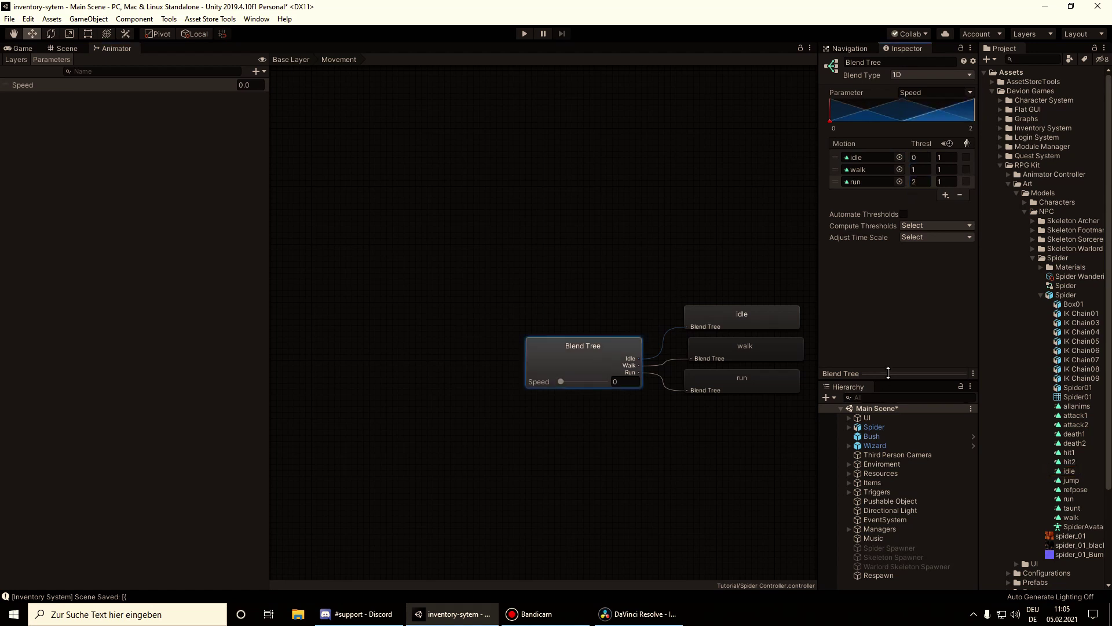
pyautogui.moveTo(848, 373); pyautogui.dragTo(849, 185)
pyautogui.click(829, 186)
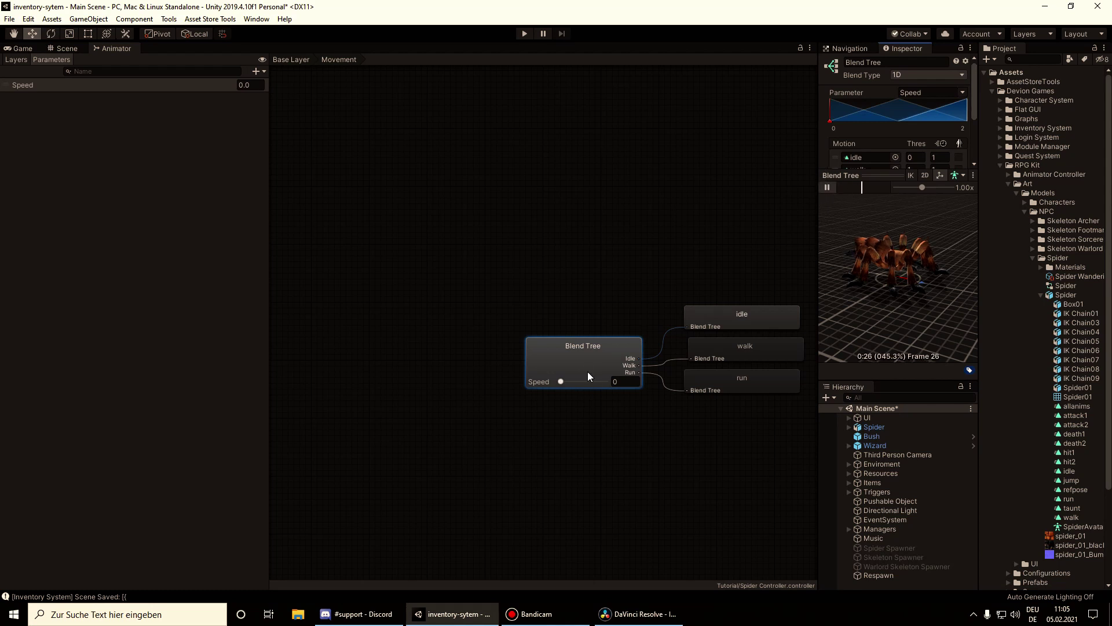
pyautogui.moveTo(562, 384); pyautogui.dragTo(604, 383)
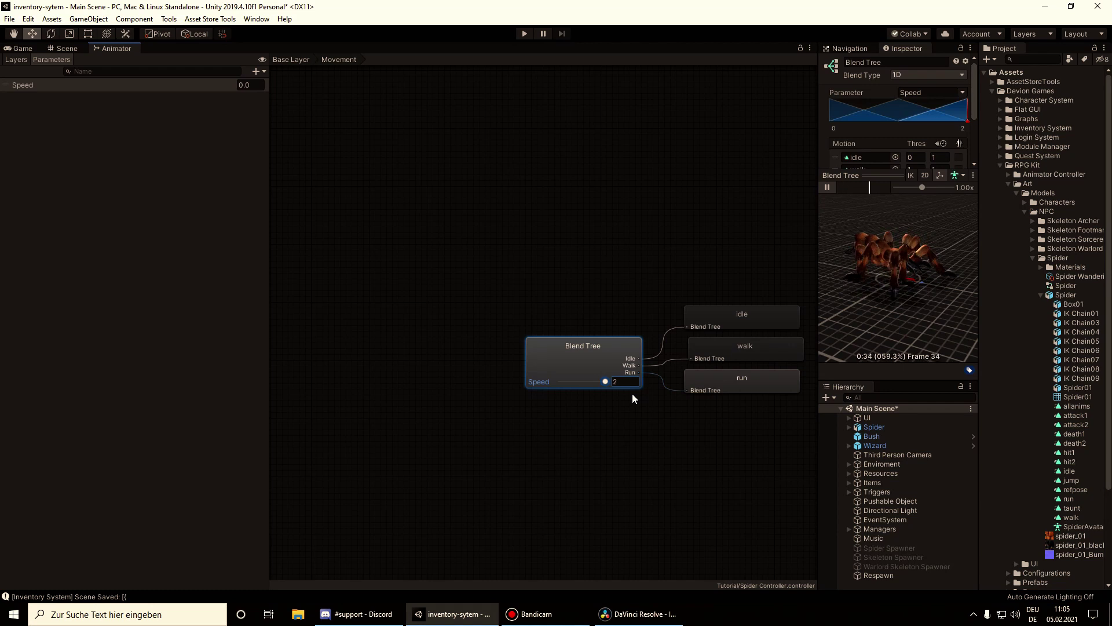
pyautogui.click(624, 381)
pyautogui.write('0')
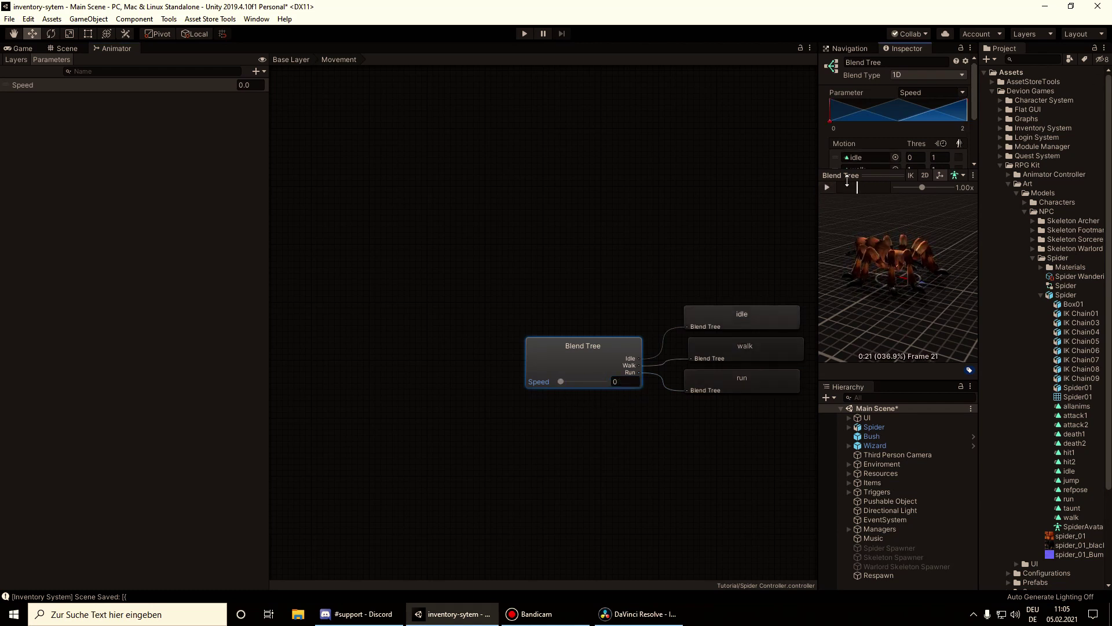
pyautogui.moveTo(847, 181); pyautogui.dragTo(847, 373)
pyautogui.click(298, 60)
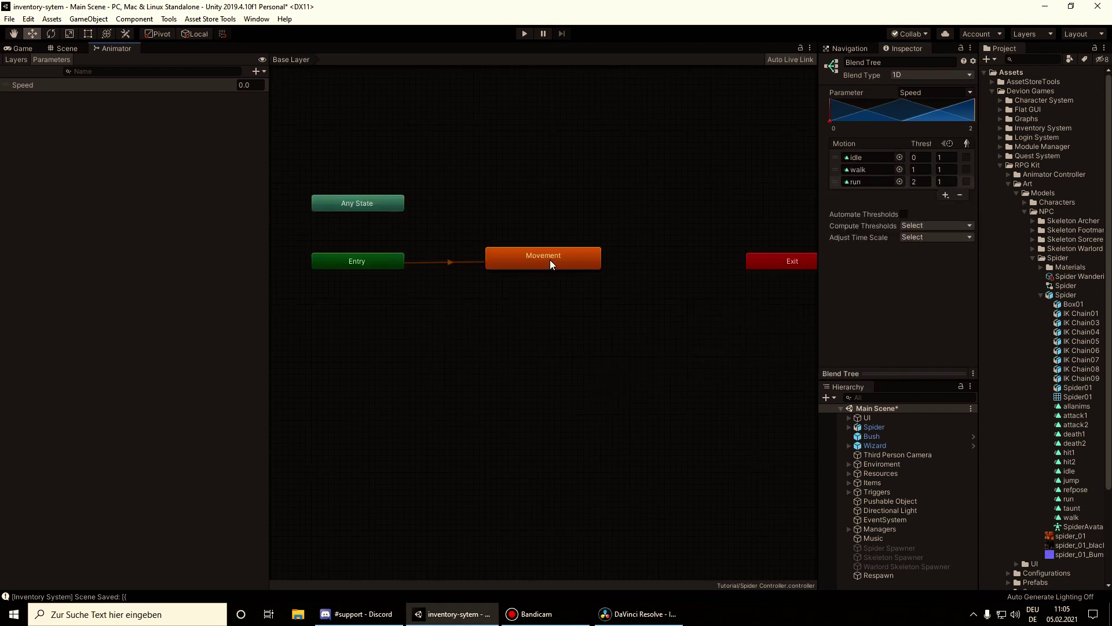
# Move the Movement and Exit states closer to Entry in the Base Layer graph.
pyautogui.moveTo(550, 264); pyautogui.dragTo(520, 269)
pyautogui.moveTo(781, 264); pyautogui.dragTo(655, 270)
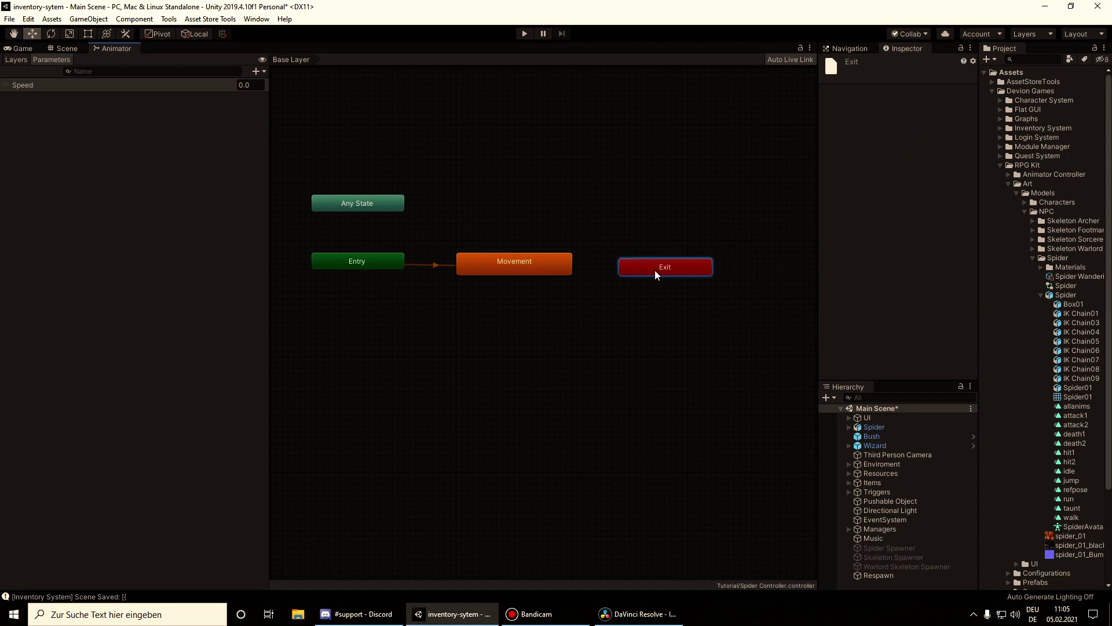
pyautogui.click(535, 229)
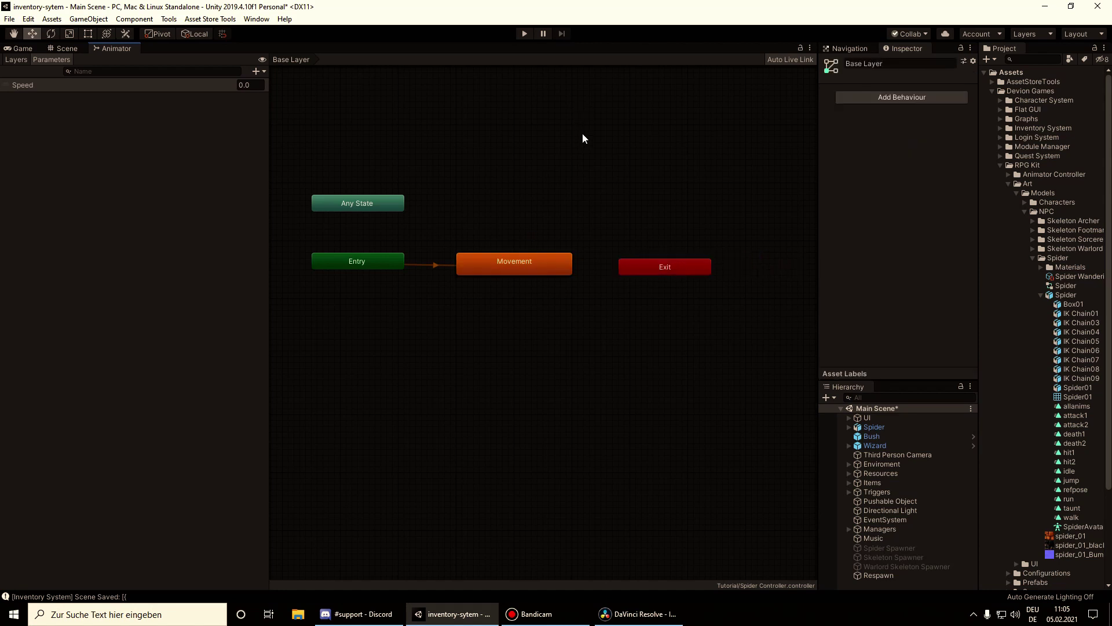
# Select the Spider and search 'Nav' in Add Component, then return to the Animator.
pyautogui.click(875, 426)
pyautogui.click(65, 49)
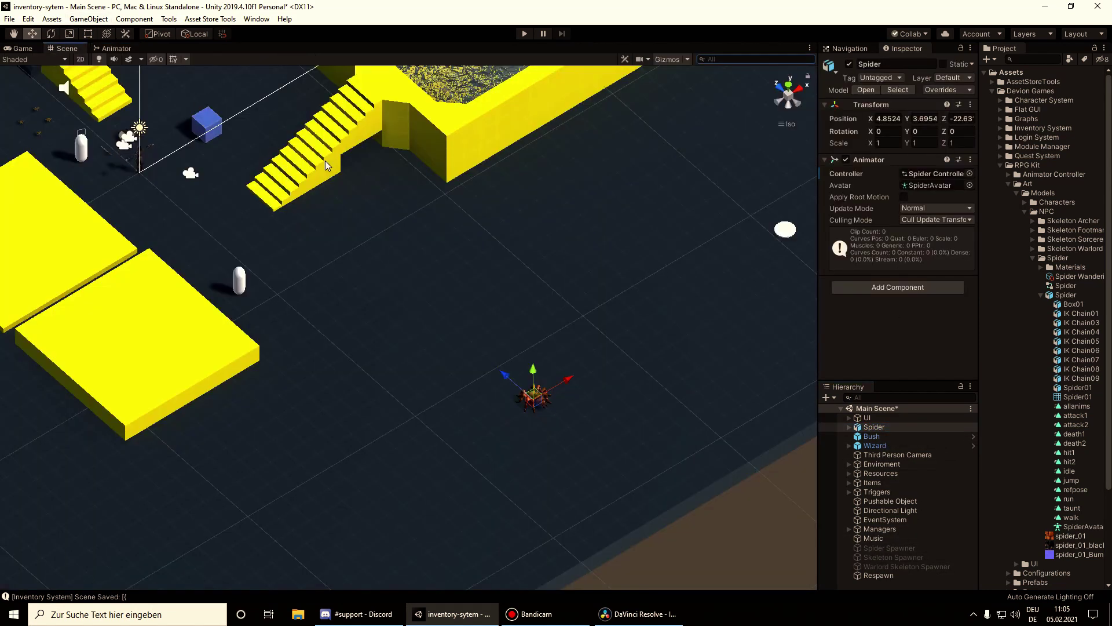
pyautogui.click(914, 289)
pyautogui.write('Nav')
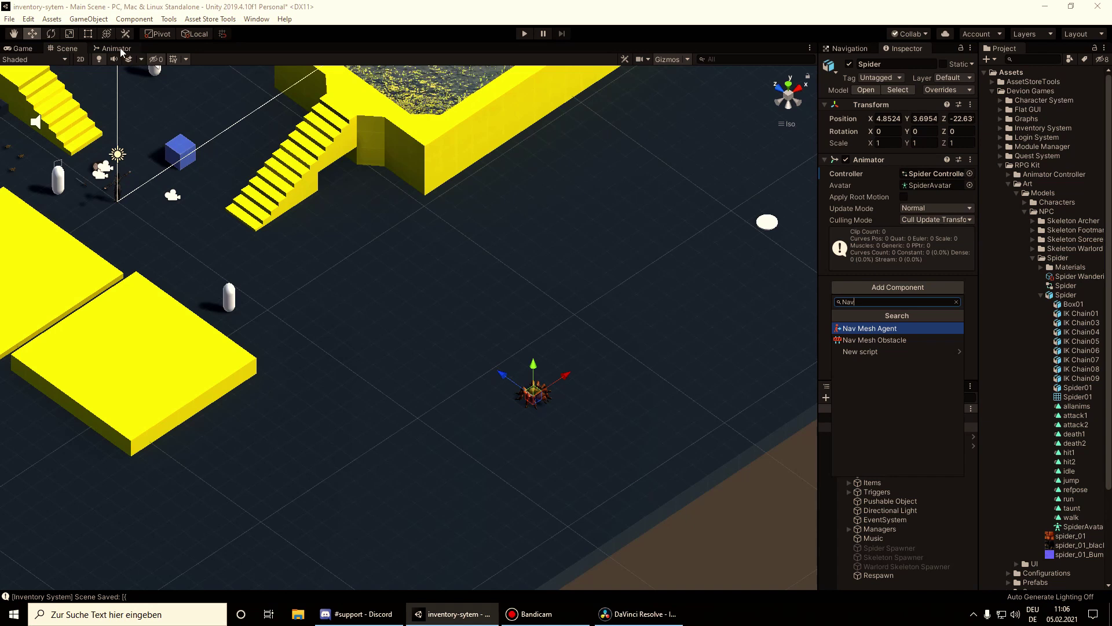
pyautogui.click(138, 49)
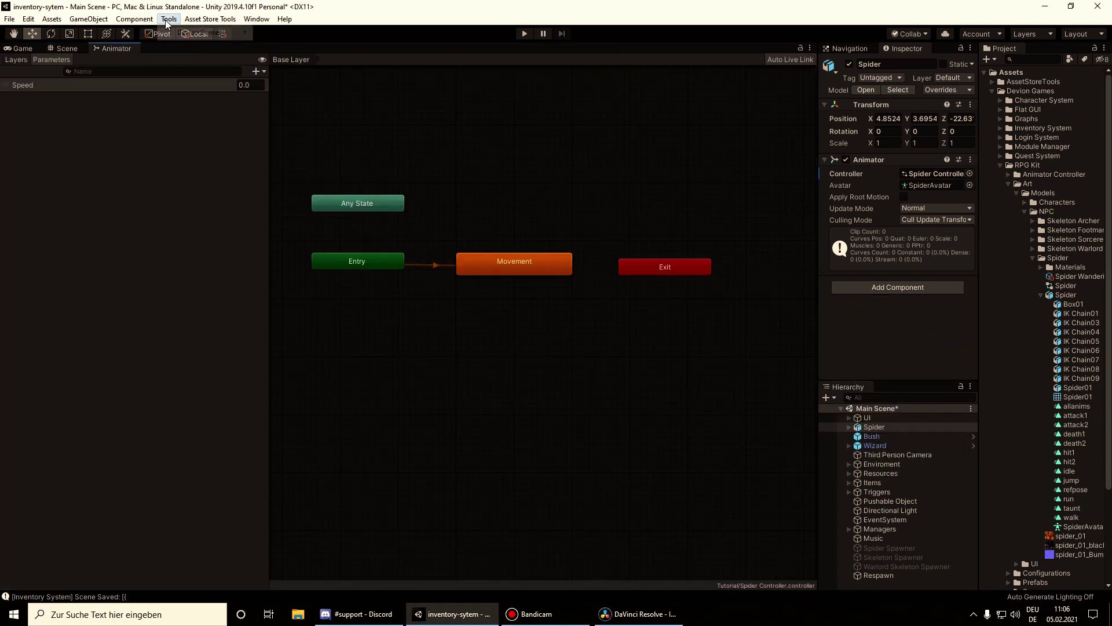
pyautogui.click(168, 19)
# Reopen Utility AI, dock it beside the Animator, and review the Wander and Idle decisions.
pyautogui.moveTo(199, 32)
pyautogui.click(398, 88)
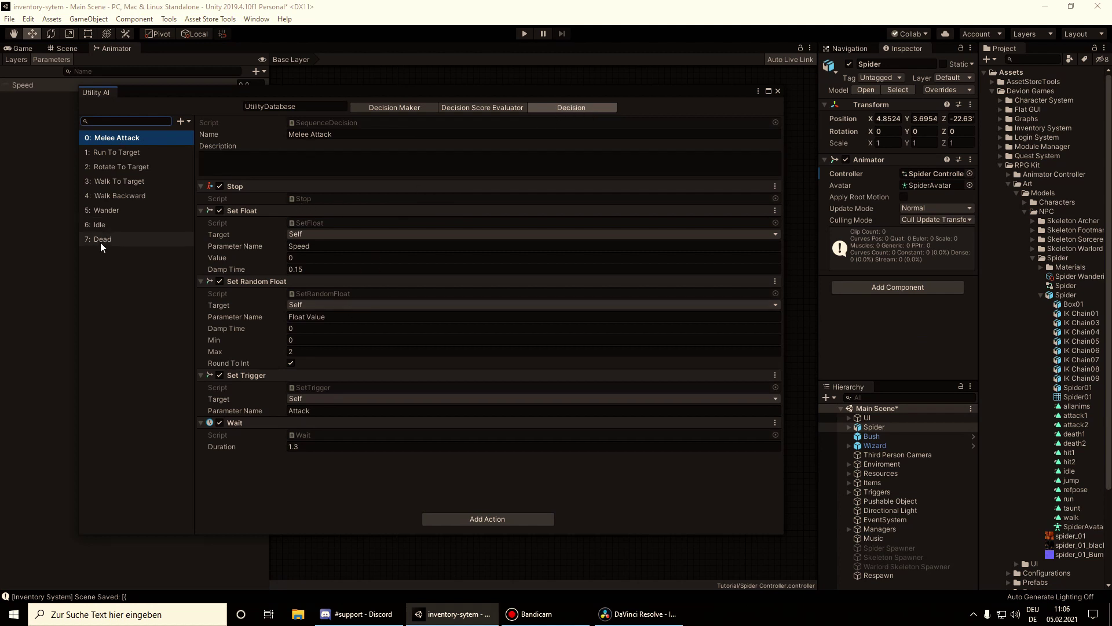
pyautogui.click(116, 210)
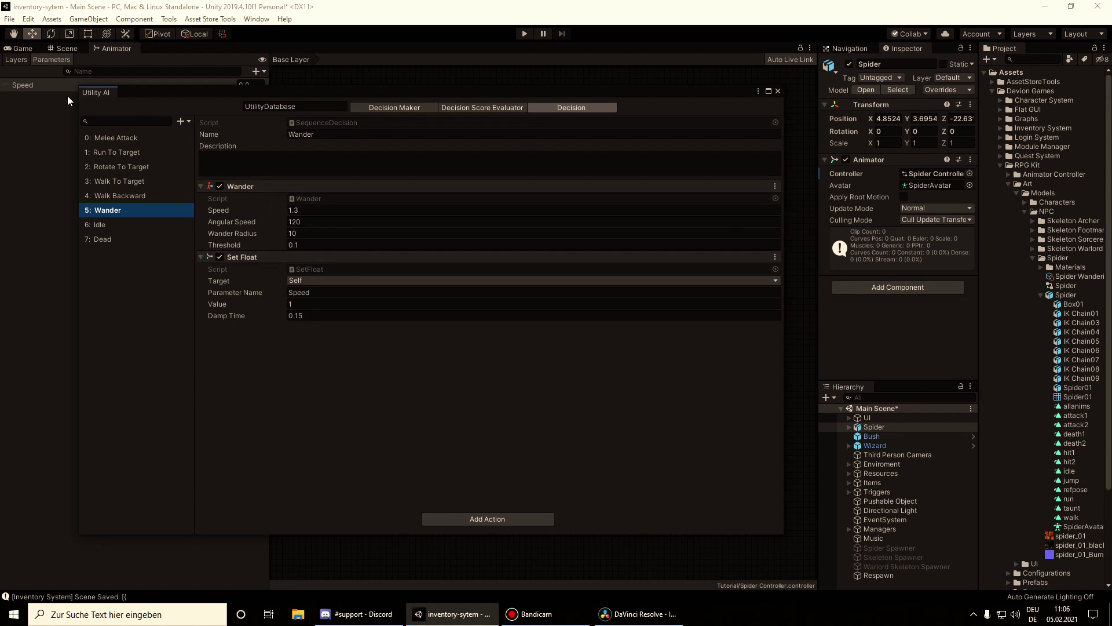
pyautogui.moveTo(102, 60); pyautogui.dragTo(102, 59)
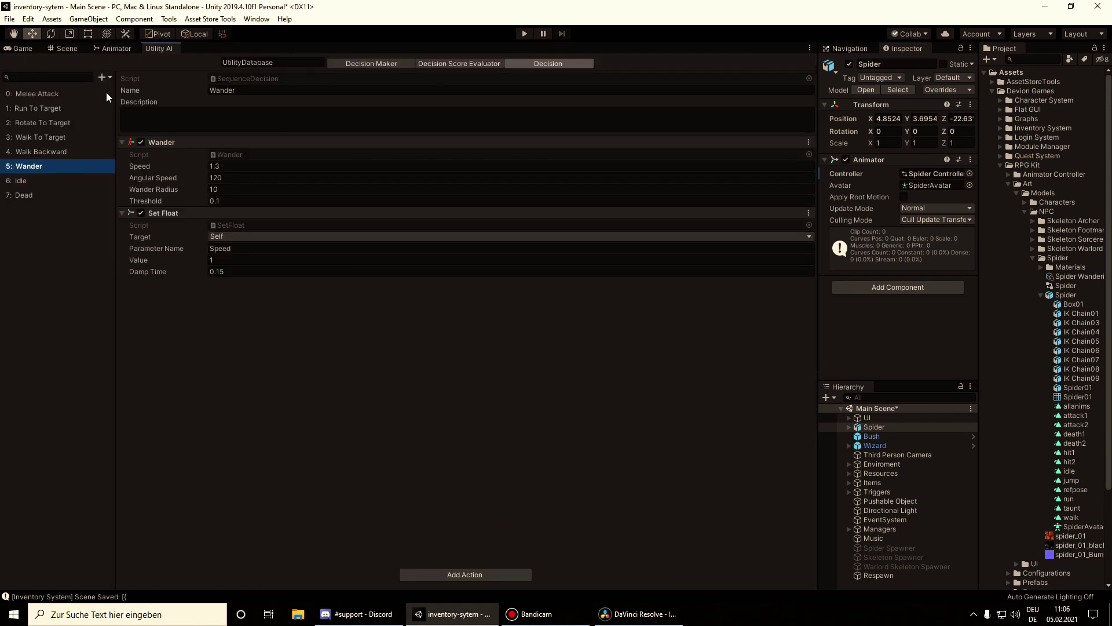
pyautogui.click(23, 180)
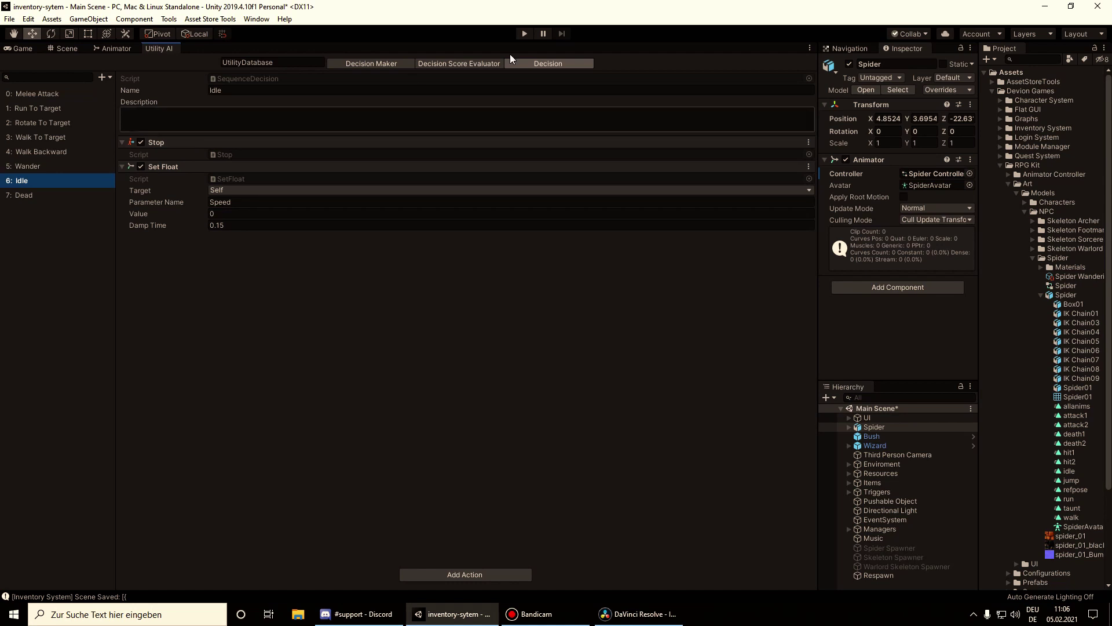
pyautogui.click(64, 49)
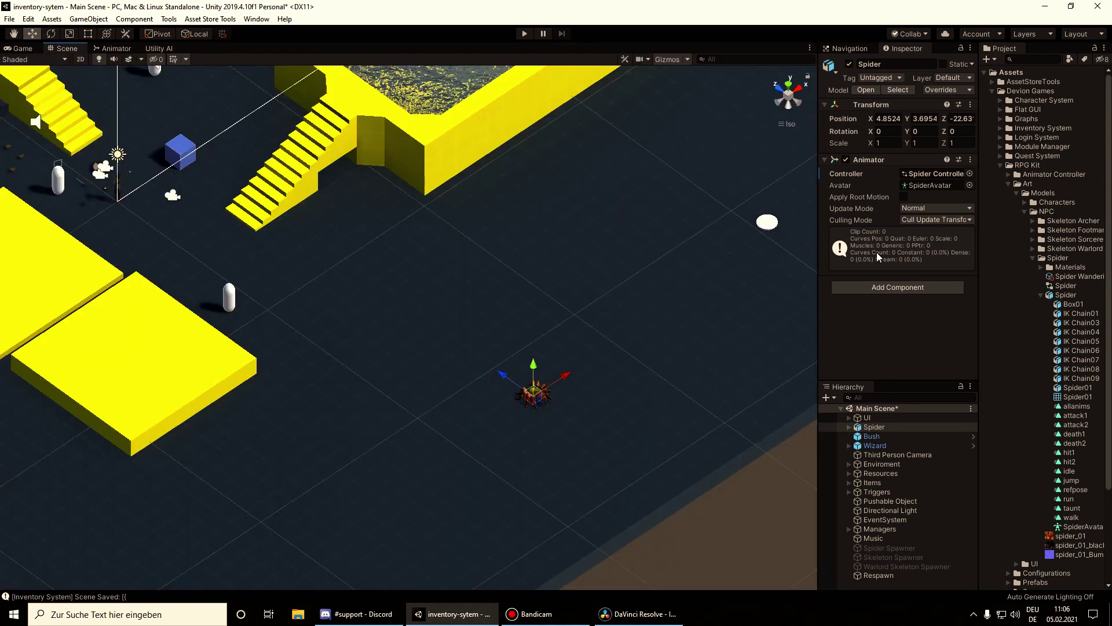
# Add a Nav Mesh Agent to the Spider and set its Height to 1.
pyautogui.click(898, 286)
pyautogui.click(881, 329)
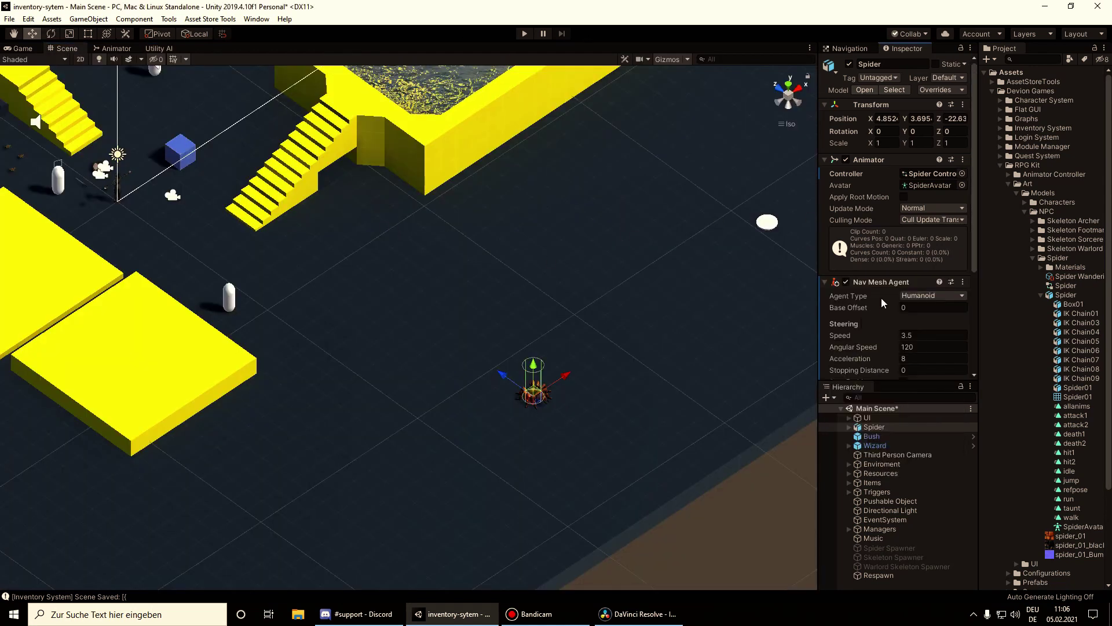
pyautogui.scroll(-4, 883, 303)
pyautogui.click(782, 105)
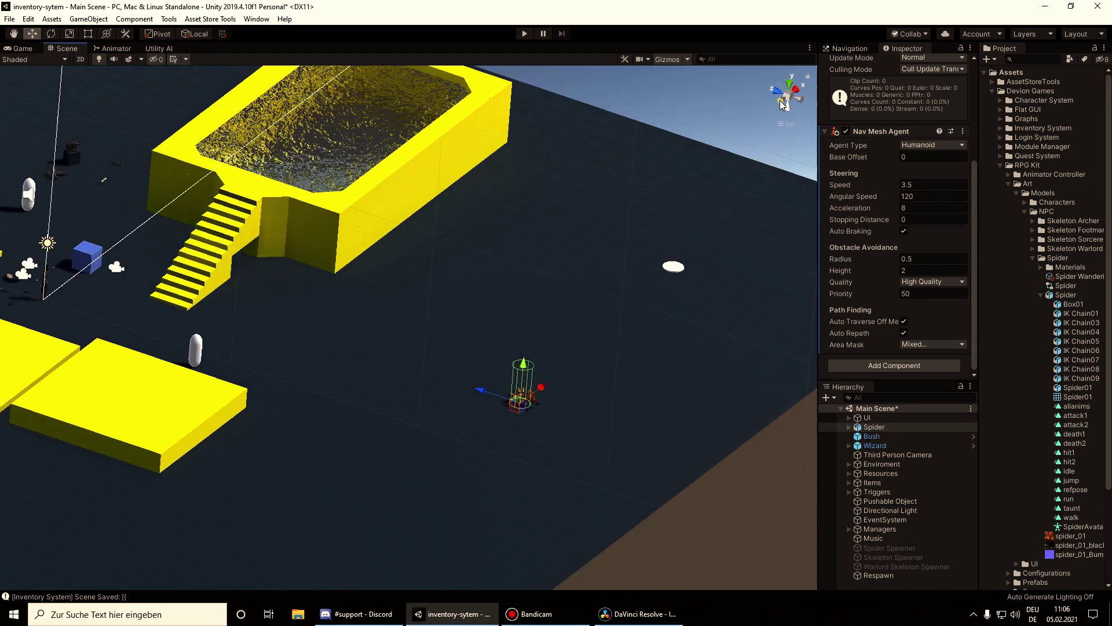
pyautogui.click(782, 104)
pyautogui.doubleClick(874, 427)
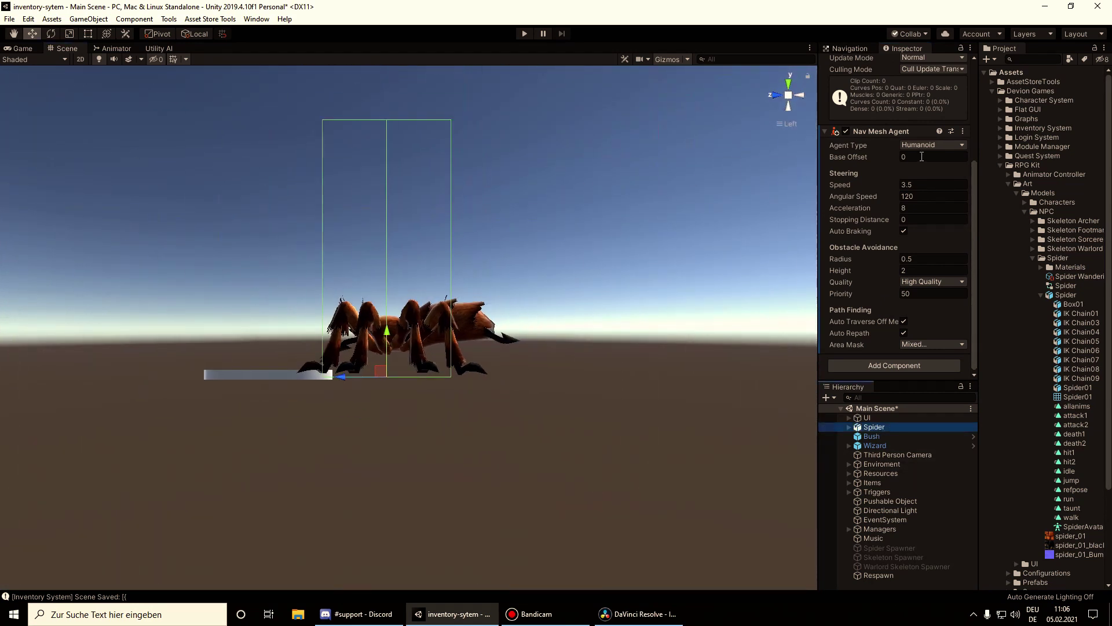
pyautogui.click(906, 271)
pyautogui.write('1')
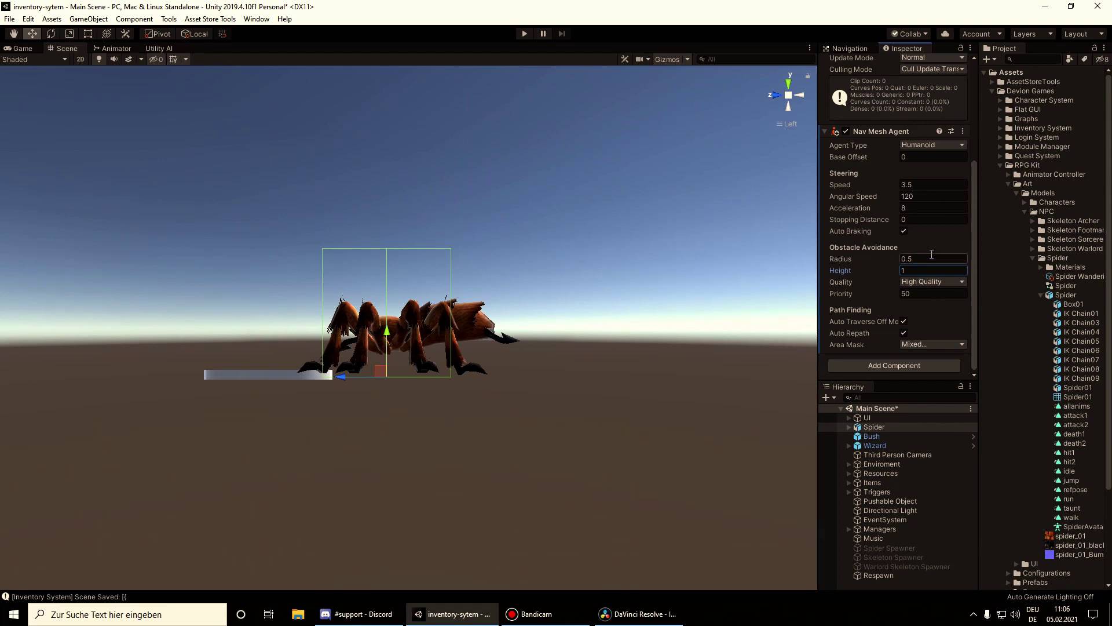
# Add a Capsule Collider with Center Y set to 0.5.
pyautogui.click(890, 364)
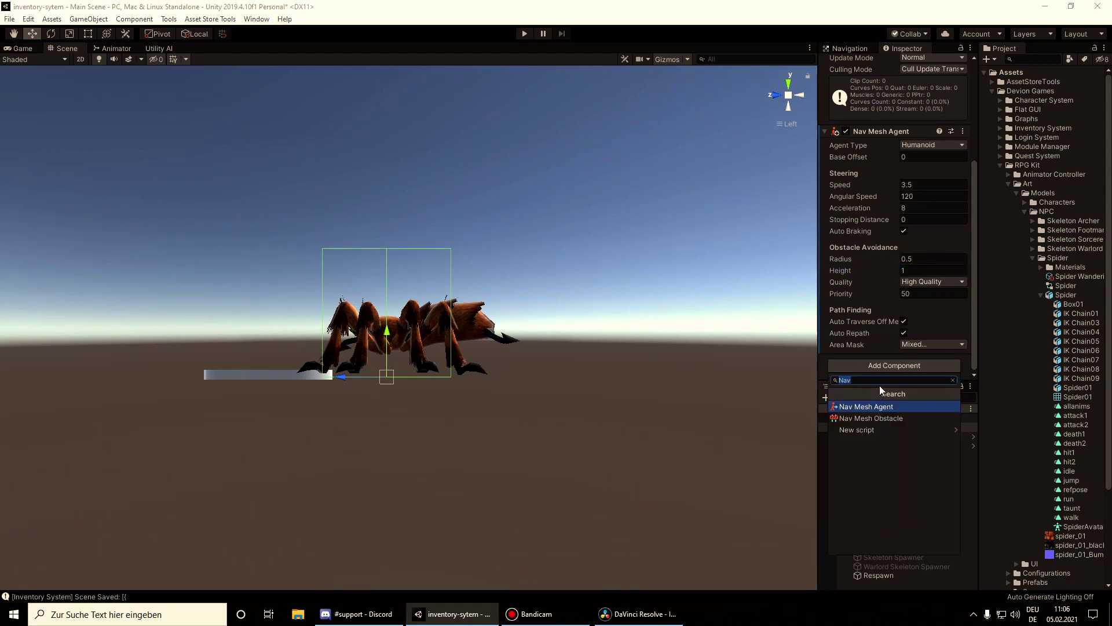
pyautogui.write('Caps')
pyautogui.click(882, 407)
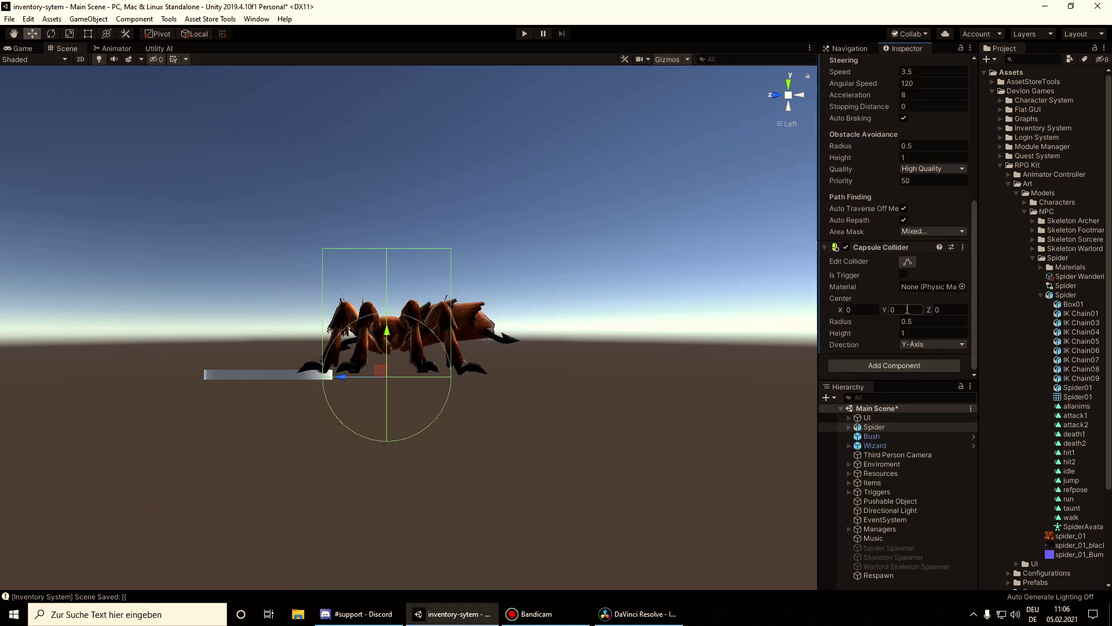
pyautogui.write('.5')
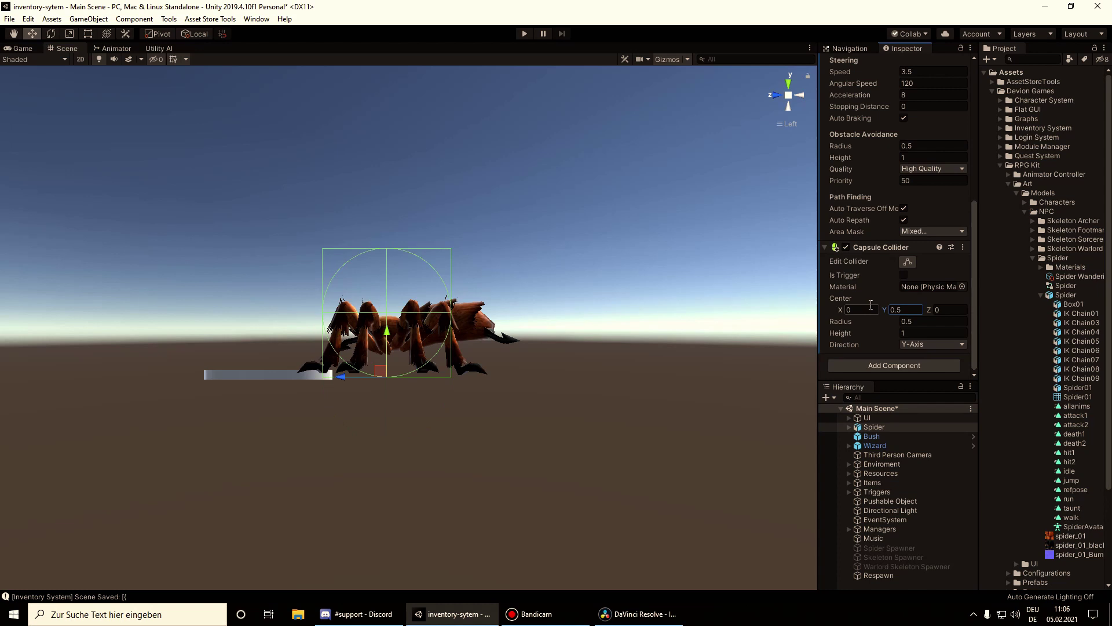
# Add the AI Controller script to the Spider.
pyautogui.click(883, 366)
pyautogui.write('AIC')
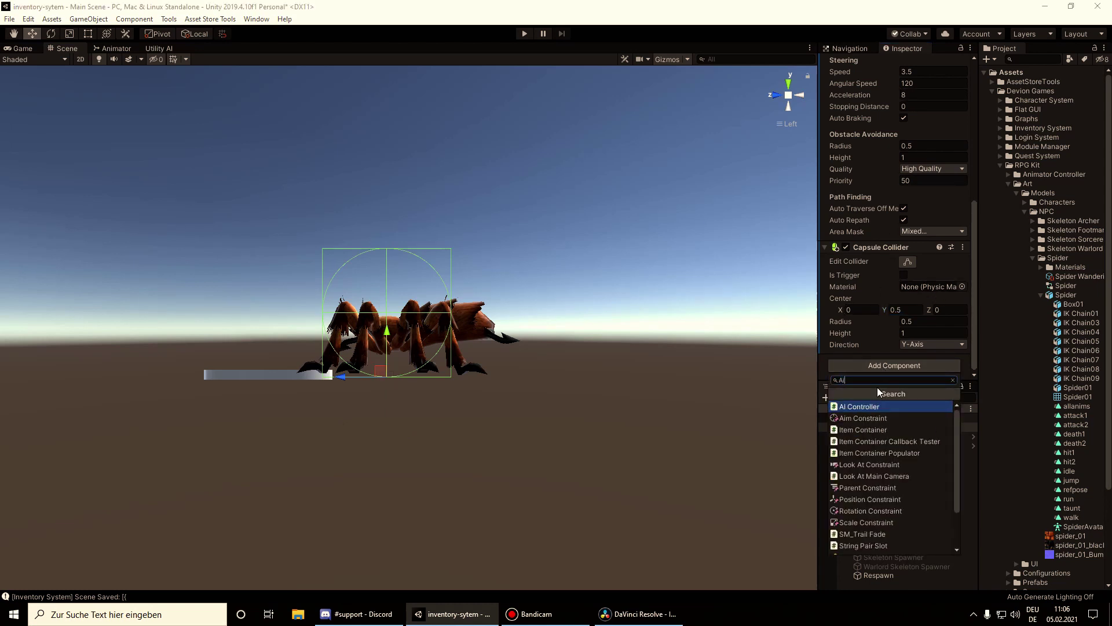
pyautogui.press('Return')
pyautogui.scroll(-3, 892, 304)
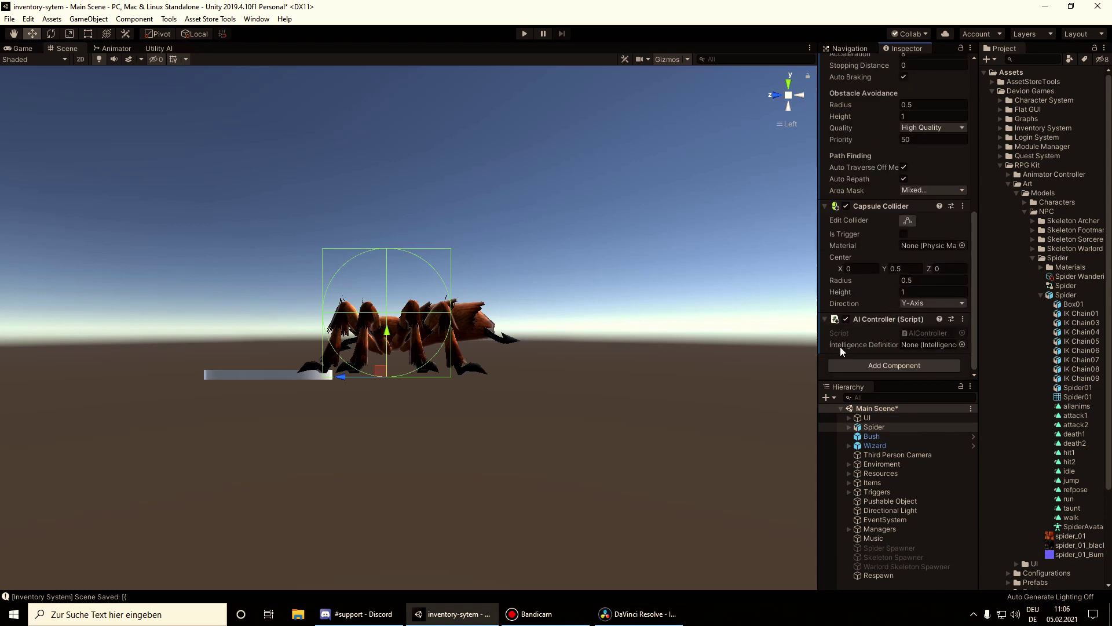
pyautogui.moveTo(978, 335); pyautogui.dragTo(897, 335)
pyautogui.scroll(-4, 943, 522)
# Create a Devion Games AI Intelligence Definition named 'Spider AI' in the Tutorial folder.
pyautogui.rightClick(935, 567)
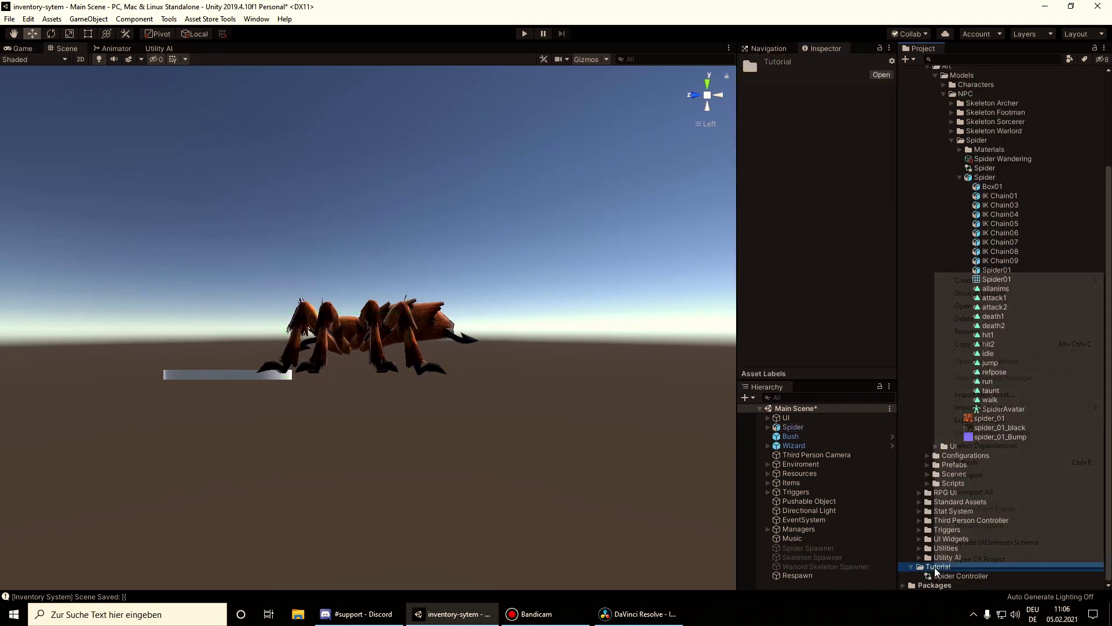
pyautogui.moveTo(972, 281)
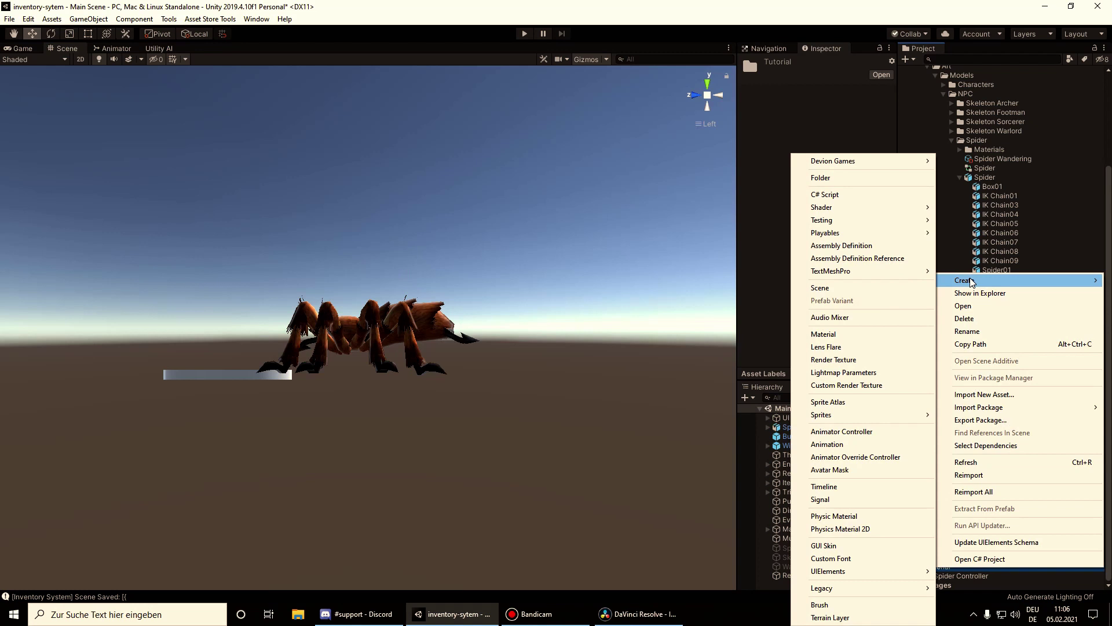
pyautogui.moveTo(848, 161)
pyautogui.moveTo(956, 199)
pyautogui.click(903, 199)
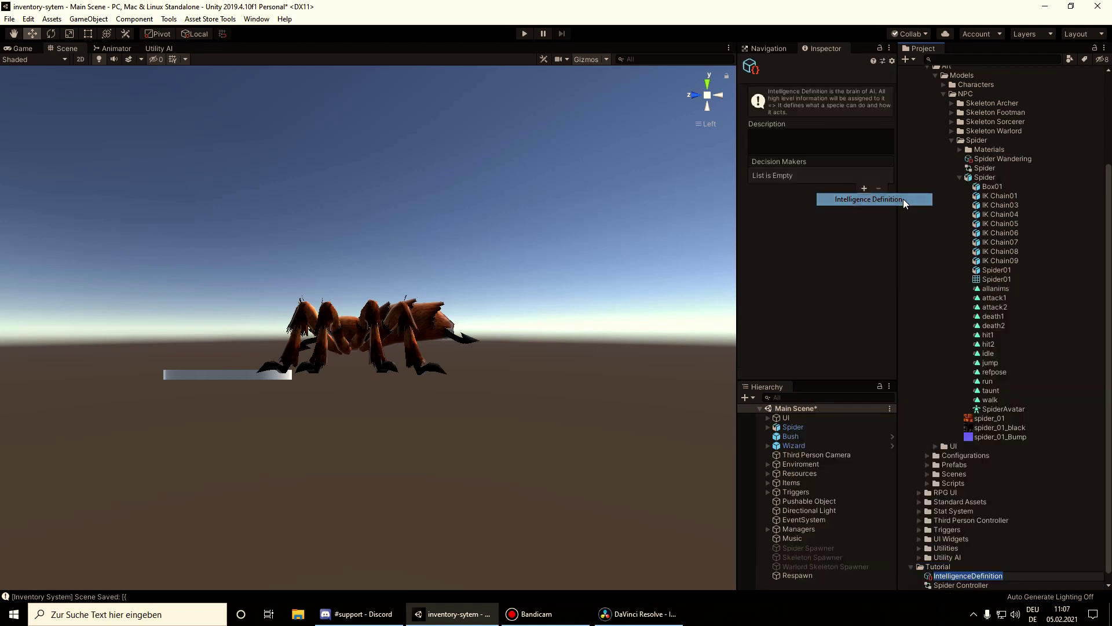
pyautogui.write('Sp')
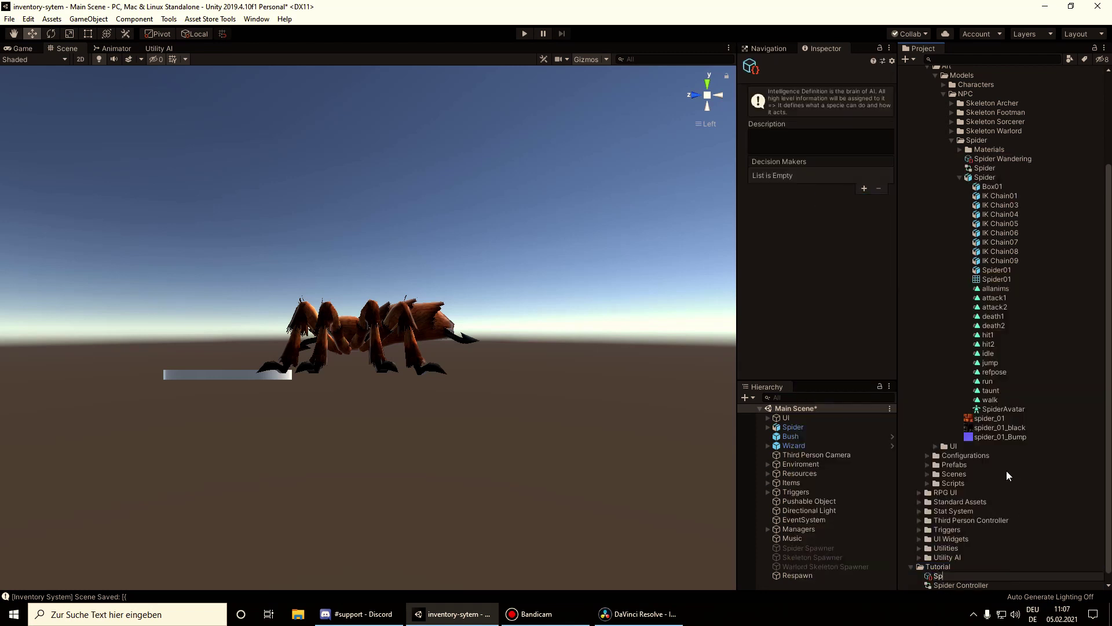
pyautogui.write('ider AI')
pyautogui.press('Return')
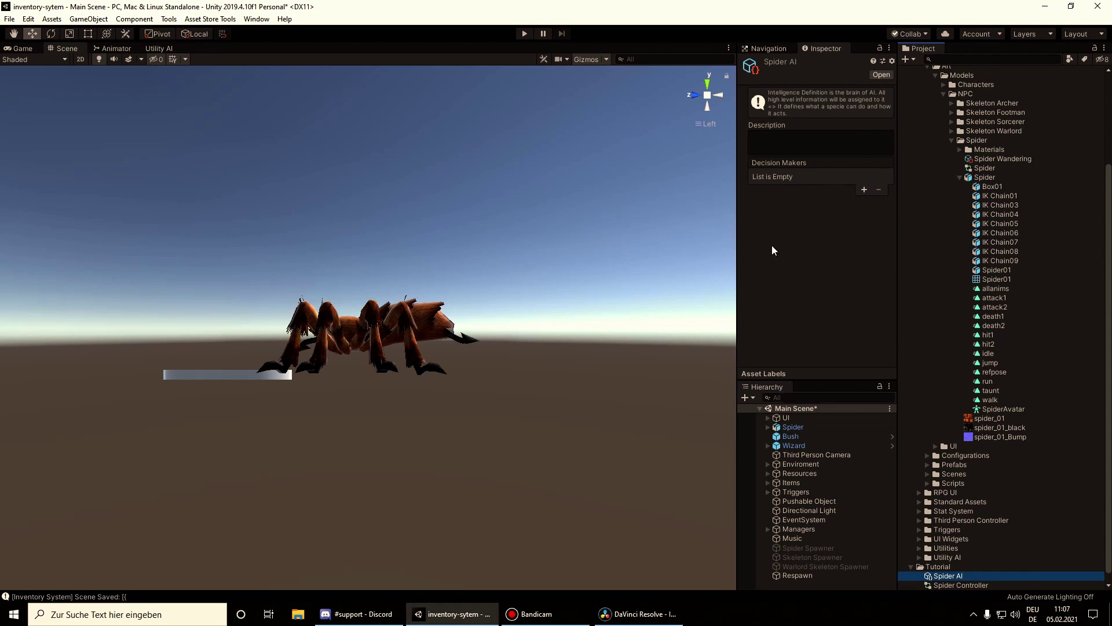
# Add Wander as the Spider AI's only decision maker.
pyautogui.click(863, 190)
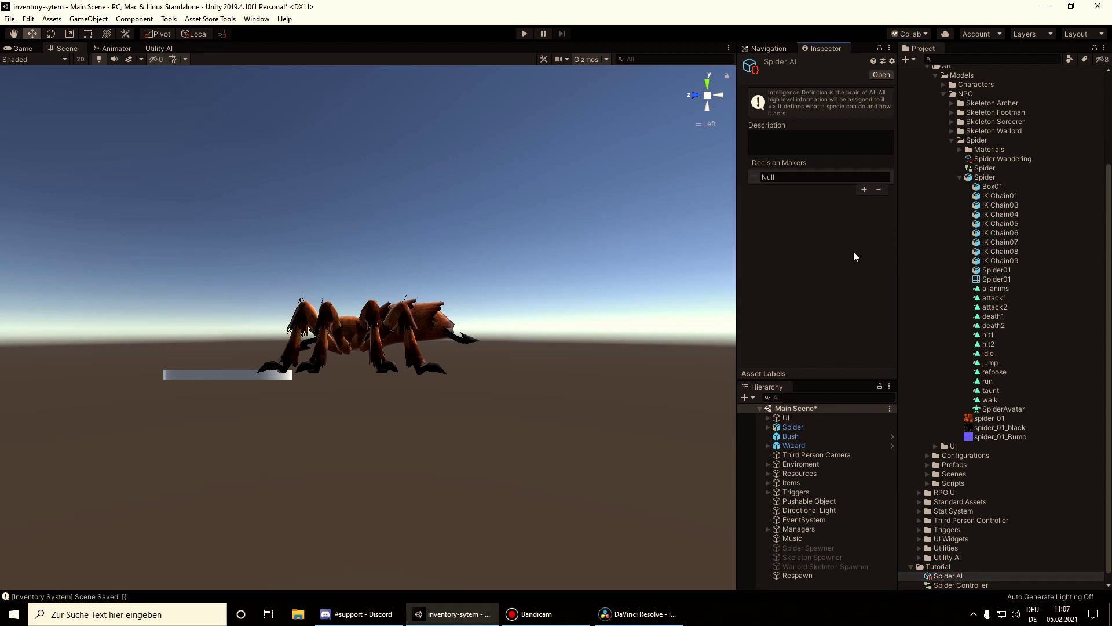
pyautogui.click(773, 176)
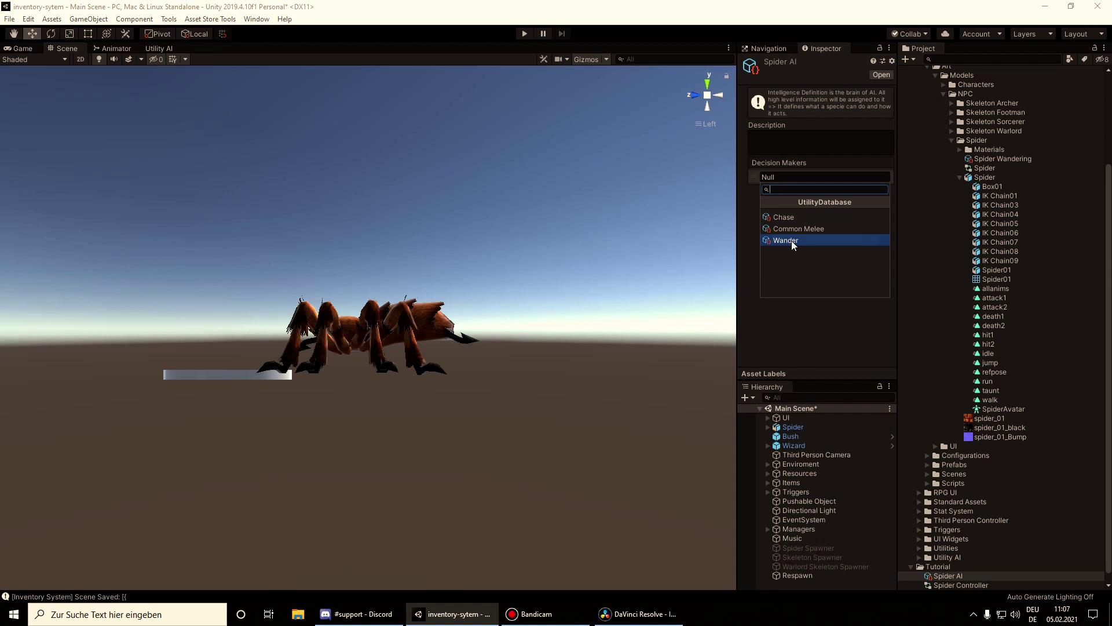
pyautogui.click(789, 241)
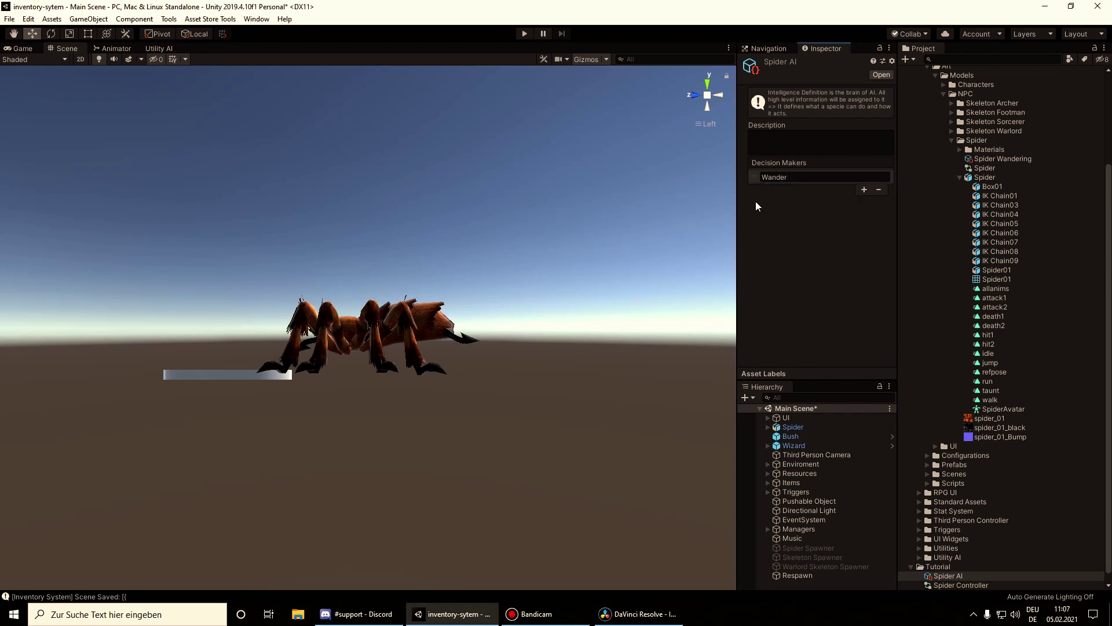
pyautogui.keyDown('alt'); pyautogui.moveTo(278, 298); pyautogui.dragTo(421, 341); pyautogui.keyUp('alt')
# Assign Spider AI to the Spider's AI Controller Intelligence Definition field.
pyautogui.scroll(-2, 420, 342)
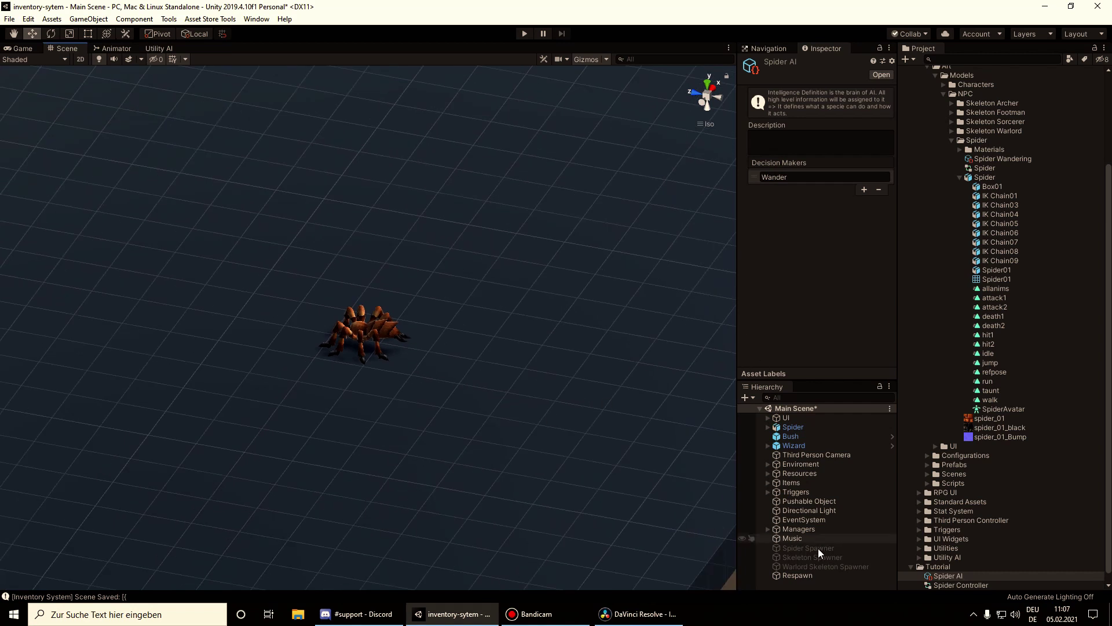
pyautogui.click(803, 430)
pyautogui.scroll(-5, 835, 261)
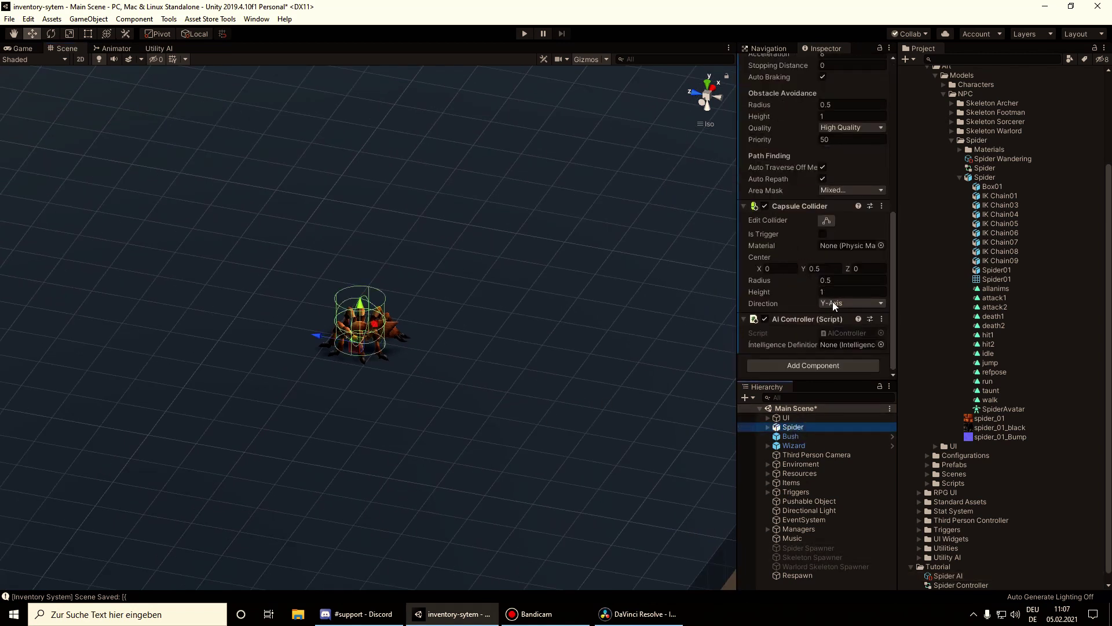
pyautogui.moveTo(948, 577); pyautogui.dragTo(839, 346)
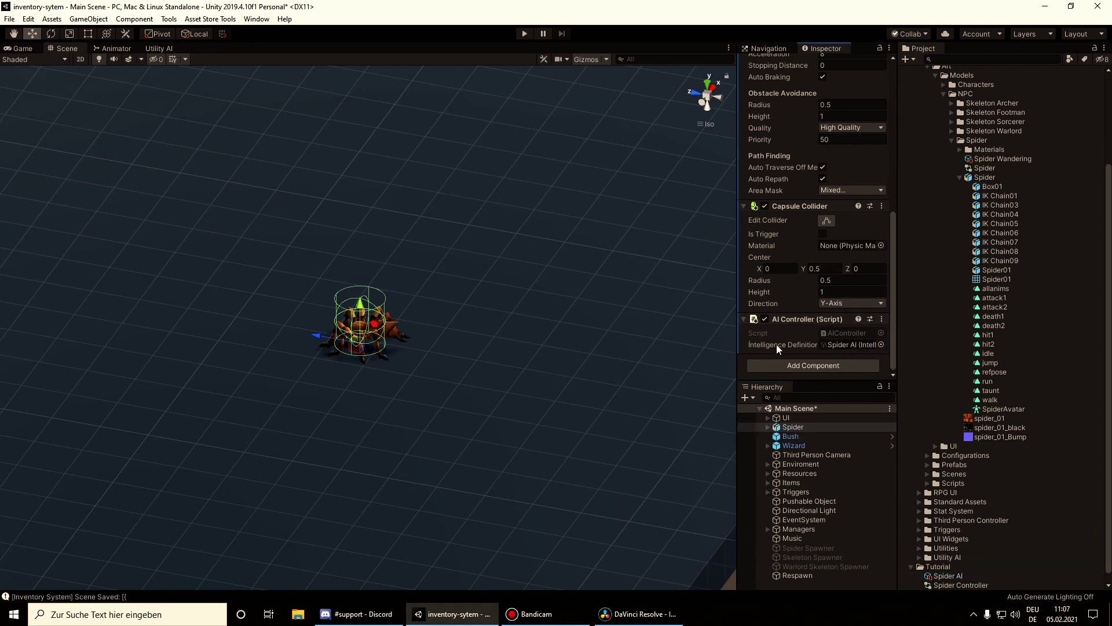
# Add a Blackboard component to the Spider and start Play mode.
pyautogui.click(820, 364)
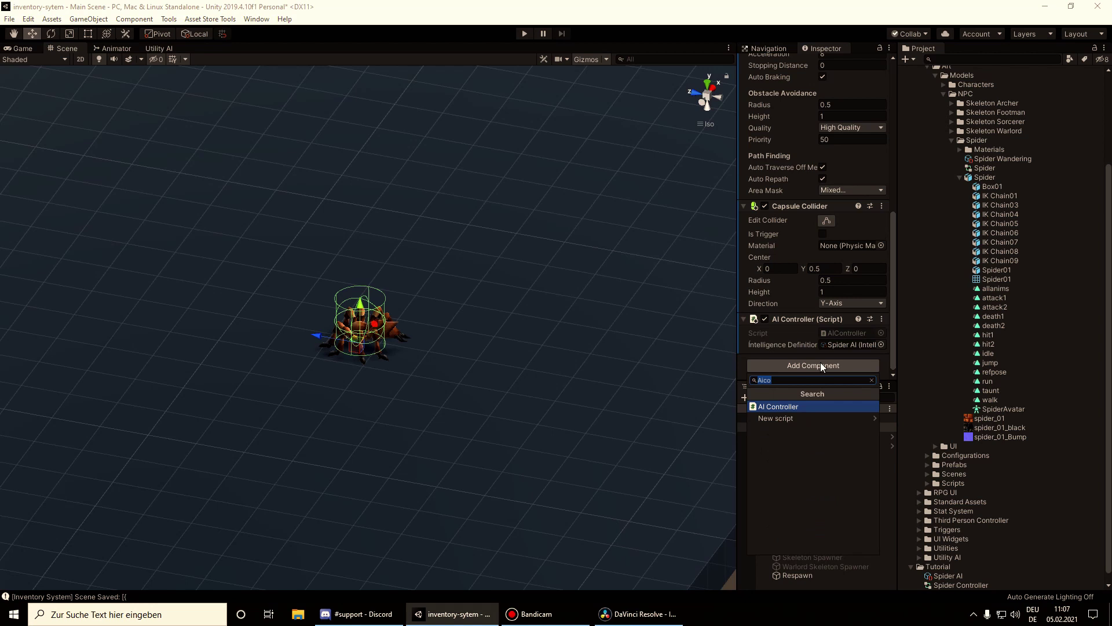
pyautogui.write('black')
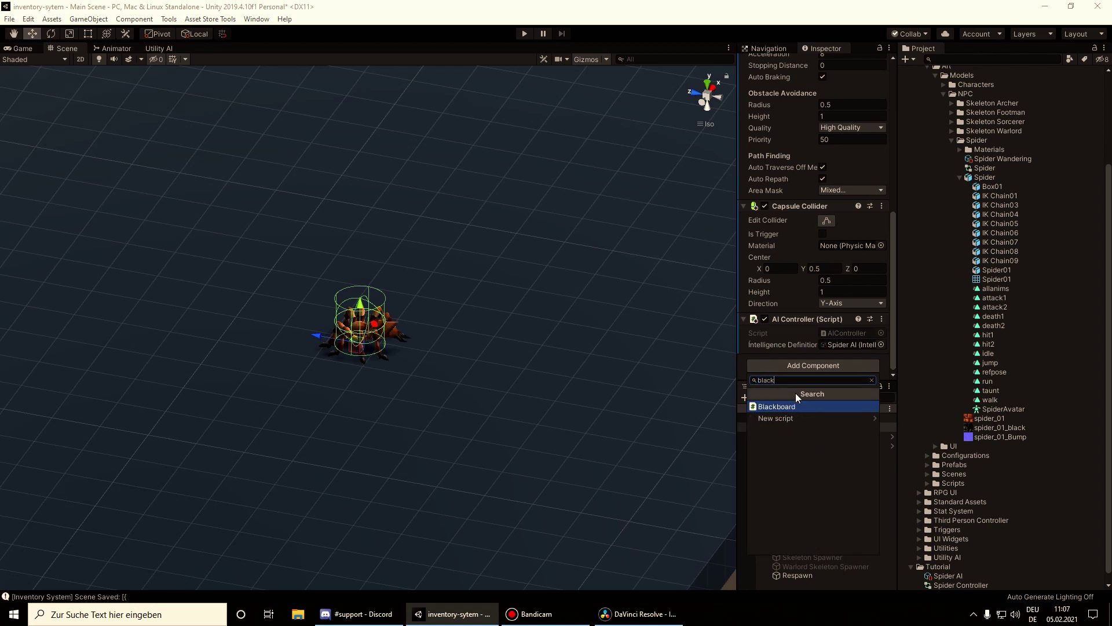
pyautogui.press('Return')
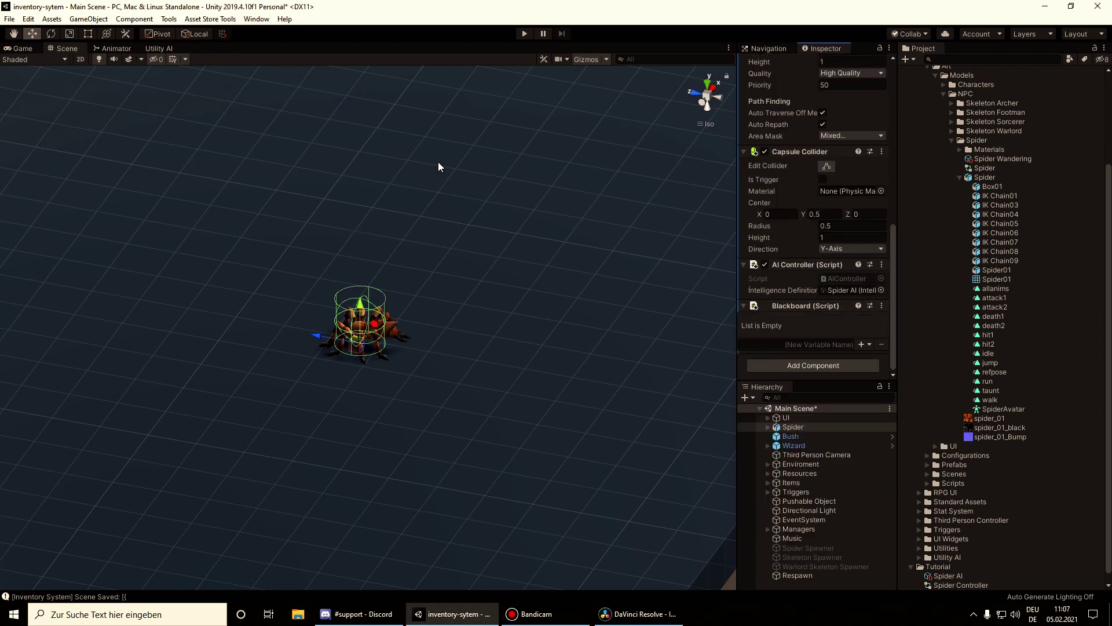
pyautogui.click(521, 33)
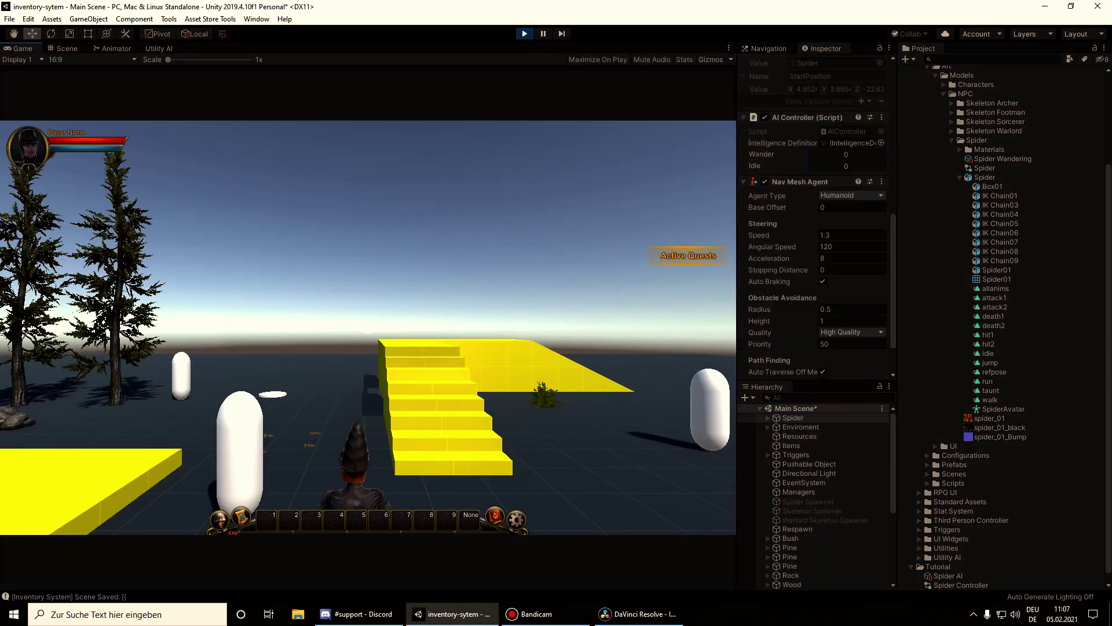
# Run the player character forward toward the wandering spider.
pyautogui.press('w')
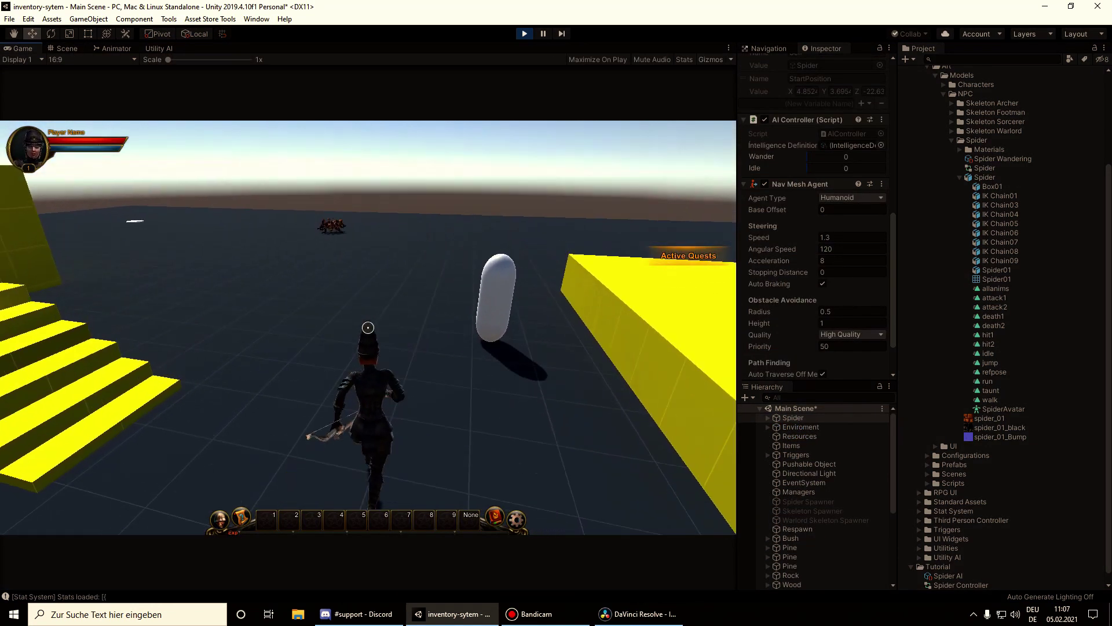
pyautogui.press('w')
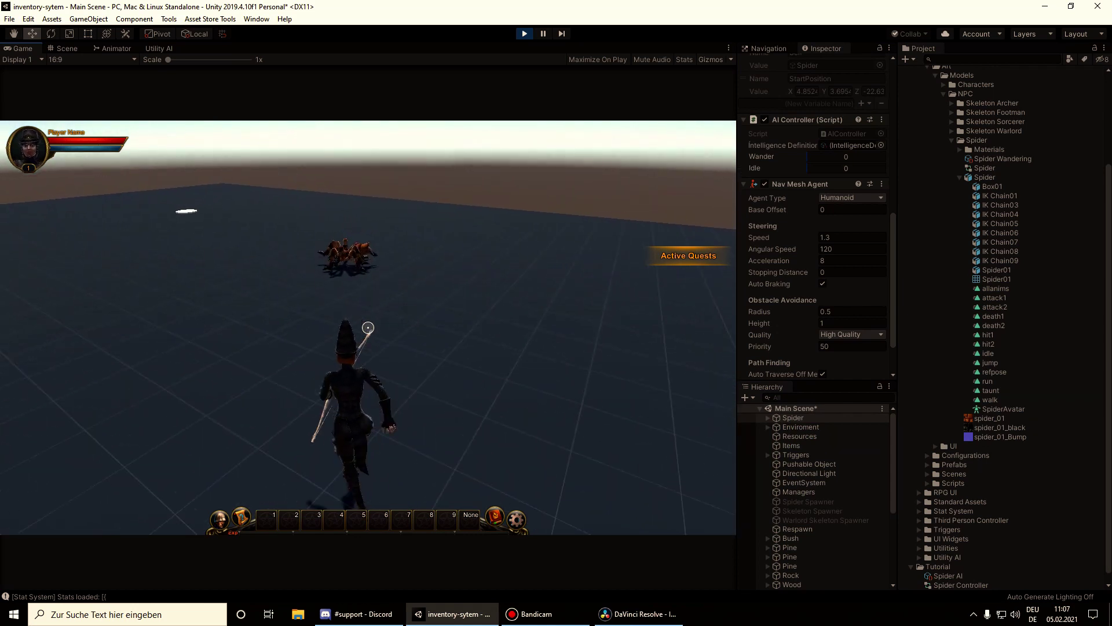